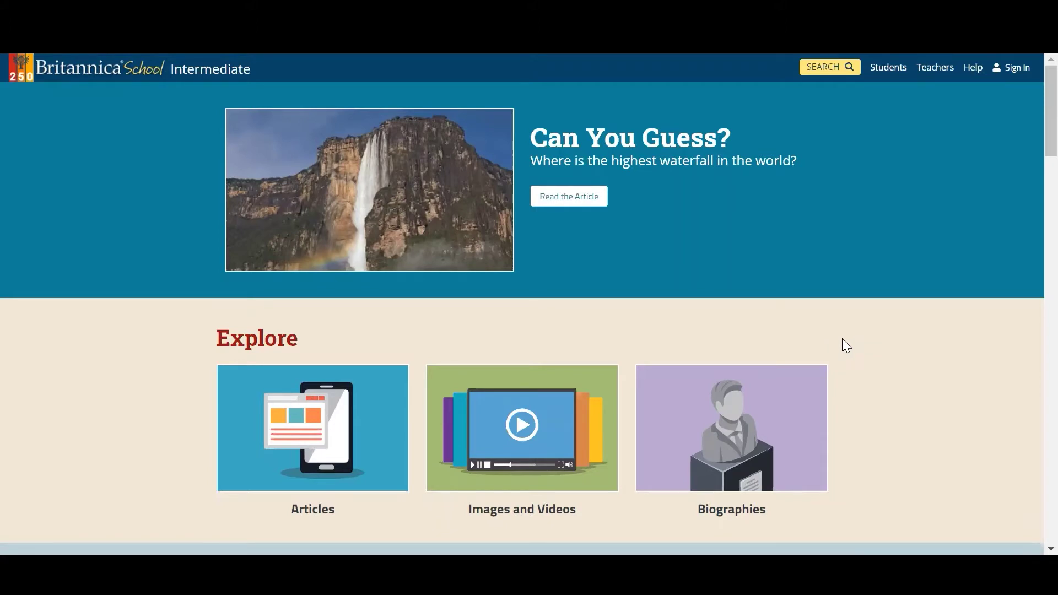
Sign in with the saved account username picked from the autocomplete suggestions.
click(1014, 69)
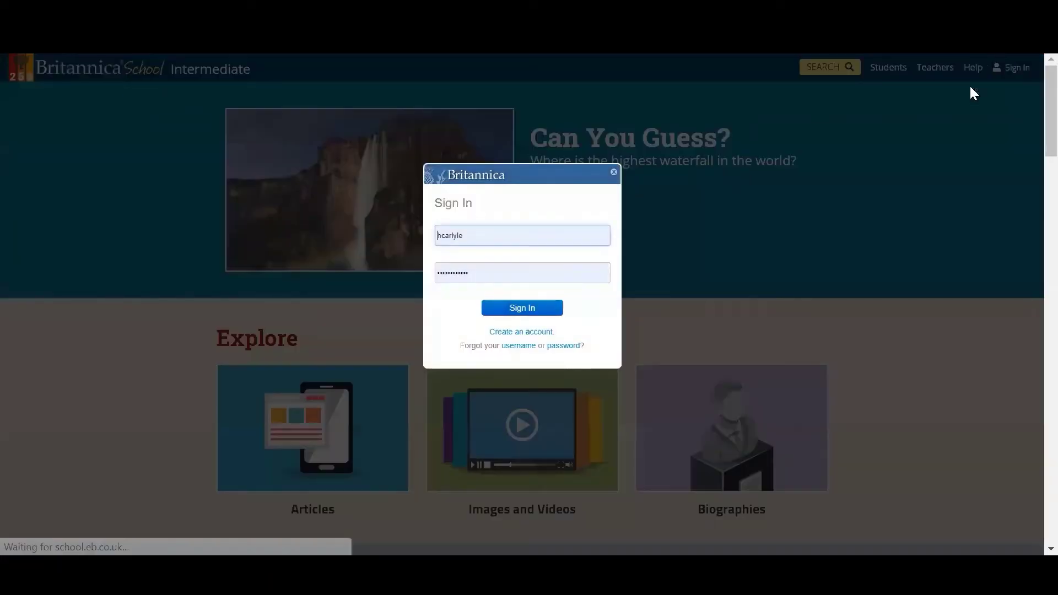
click(522, 333)
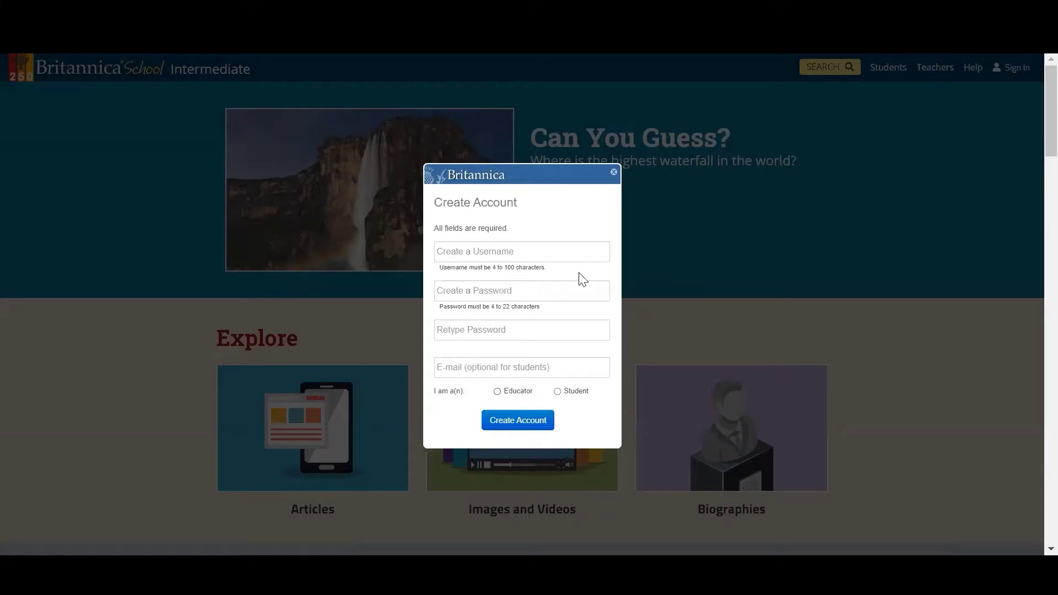
click(615, 174)
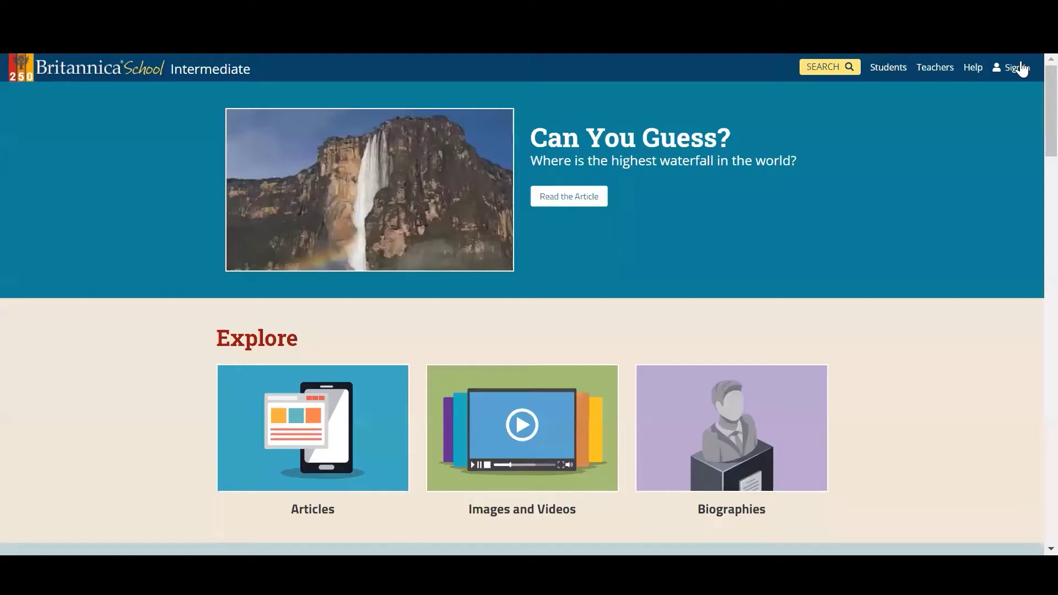
click(1020, 68)
click(524, 236)
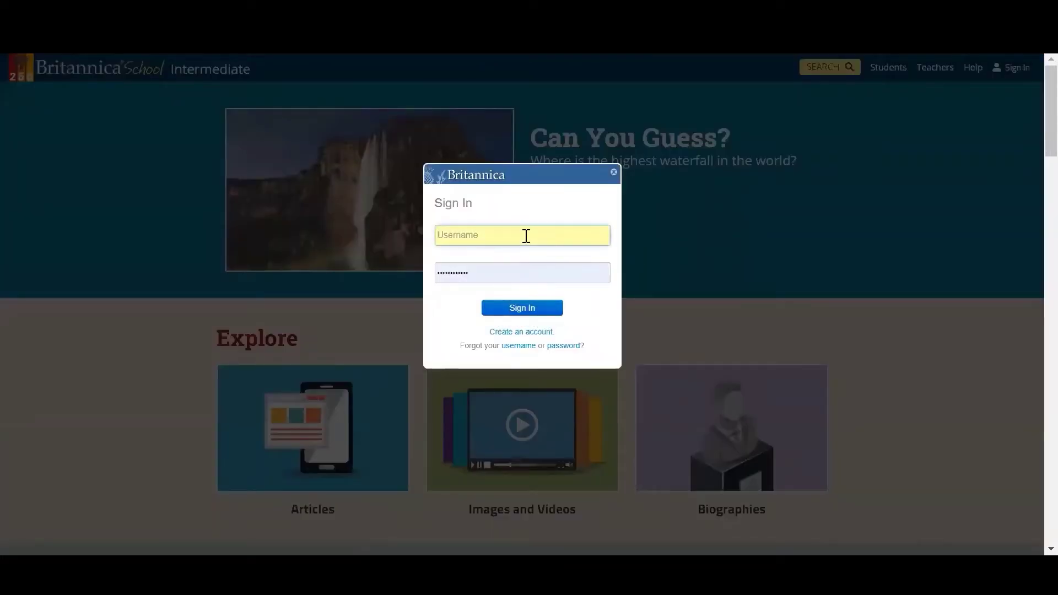
text(hca)
key(Down)
key(Down)
key(Return)
click(539, 313)
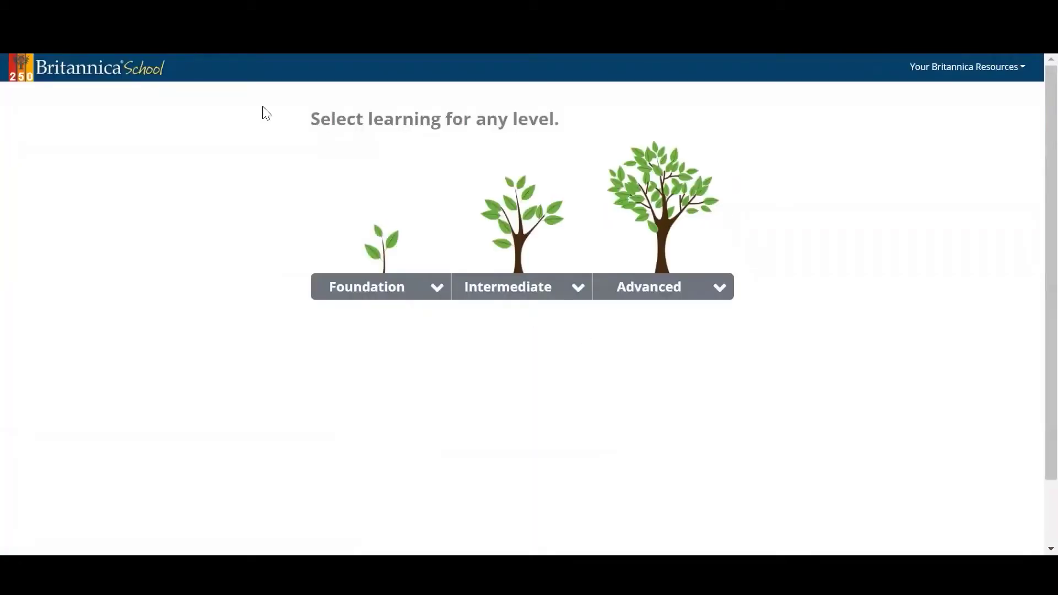
Choose the Intermediate level and go to My Content, listing the 41 saved favourites.
click(499, 292)
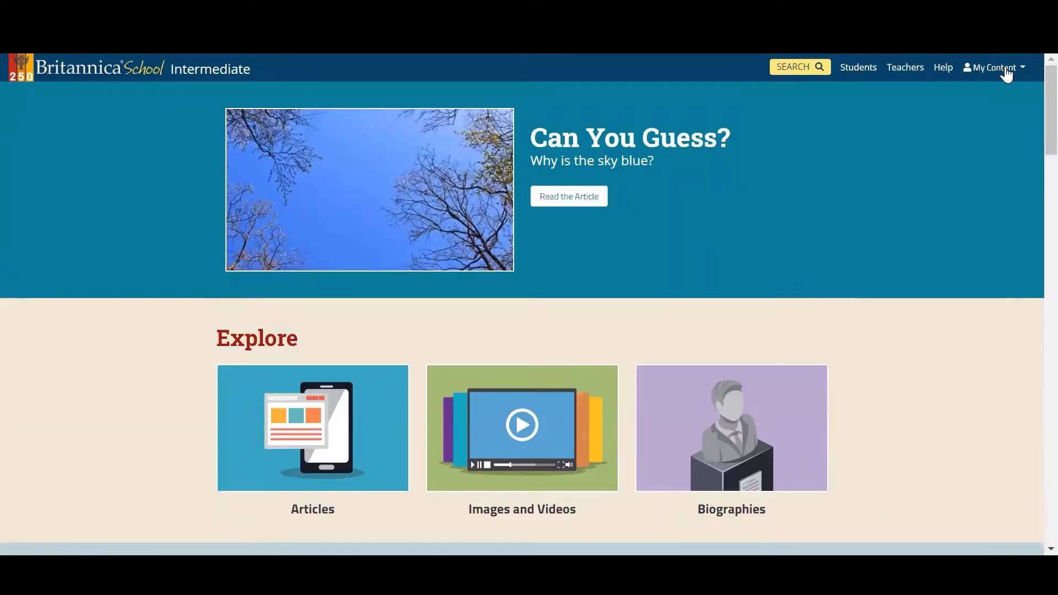
click(1006, 73)
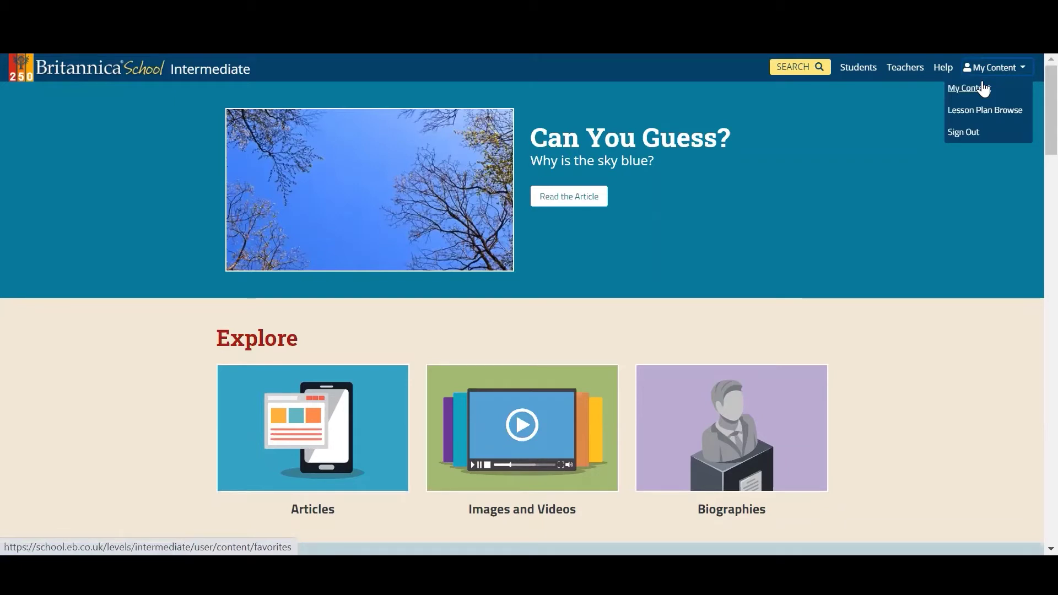
click(983, 86)
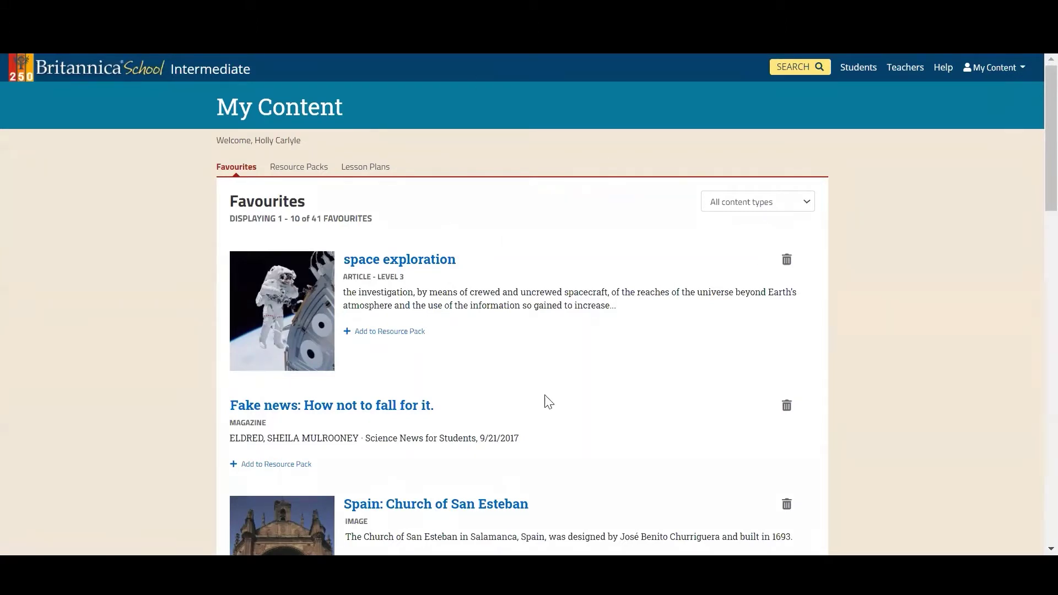
Under Resource Packs, create a pack titled 'Leonardo Da Vinci' and open it.
click(307, 168)
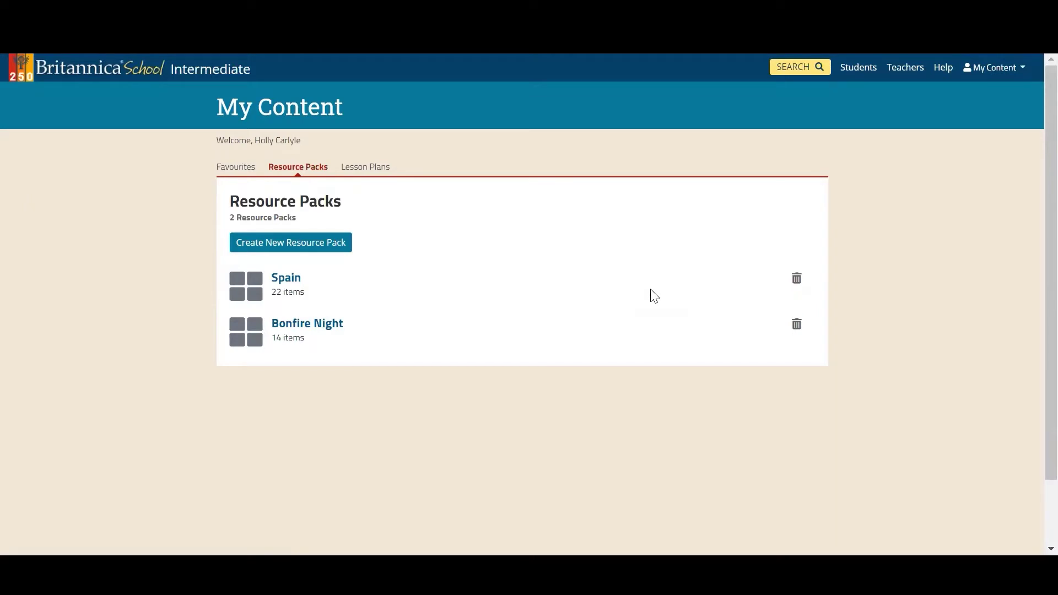
click(306, 252)
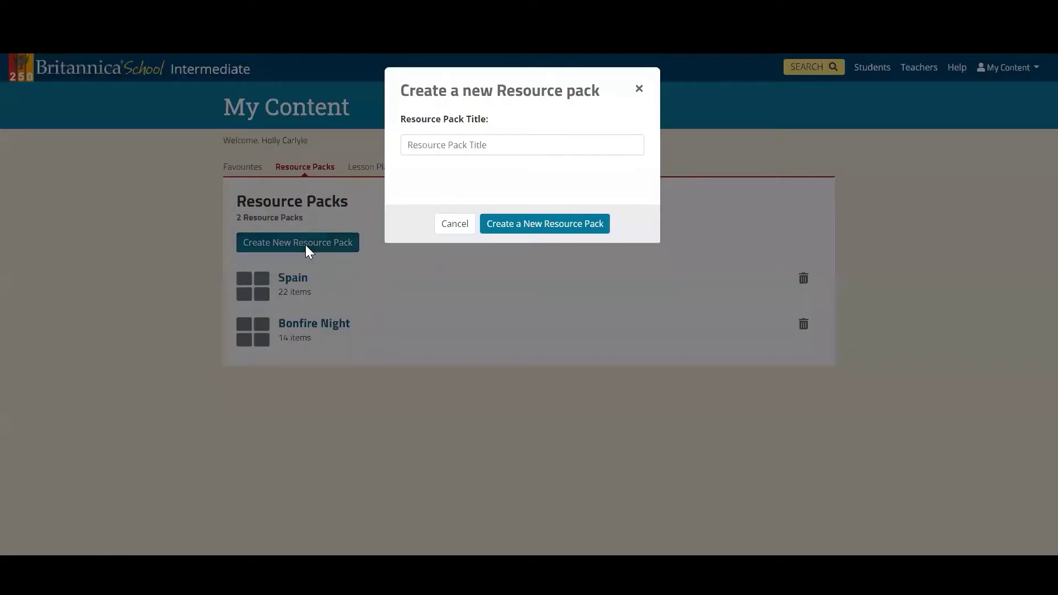
click(441, 146)
text(Leonardo Da Vinci)
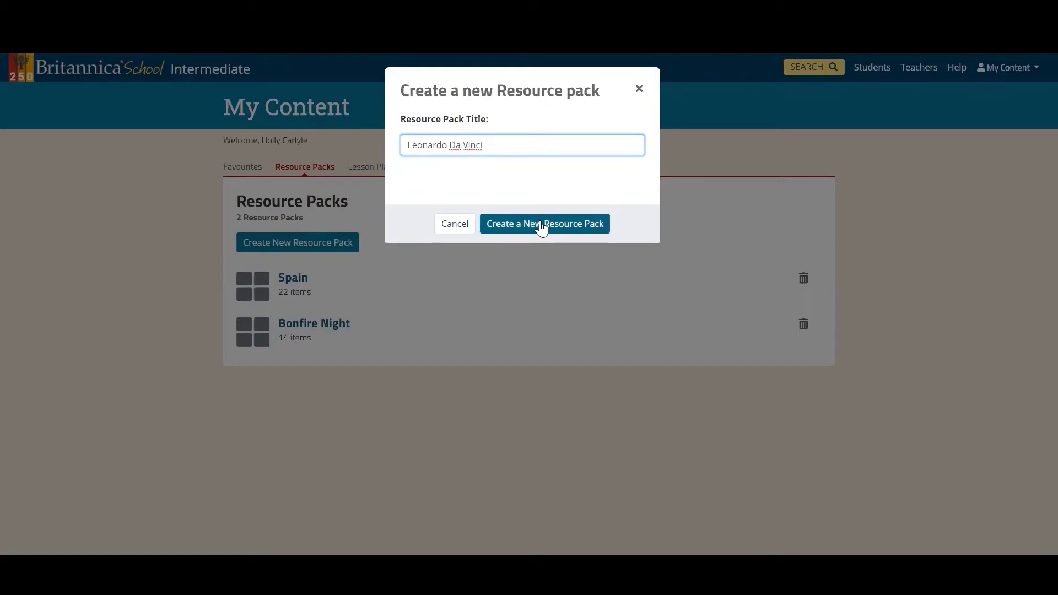
click(542, 227)
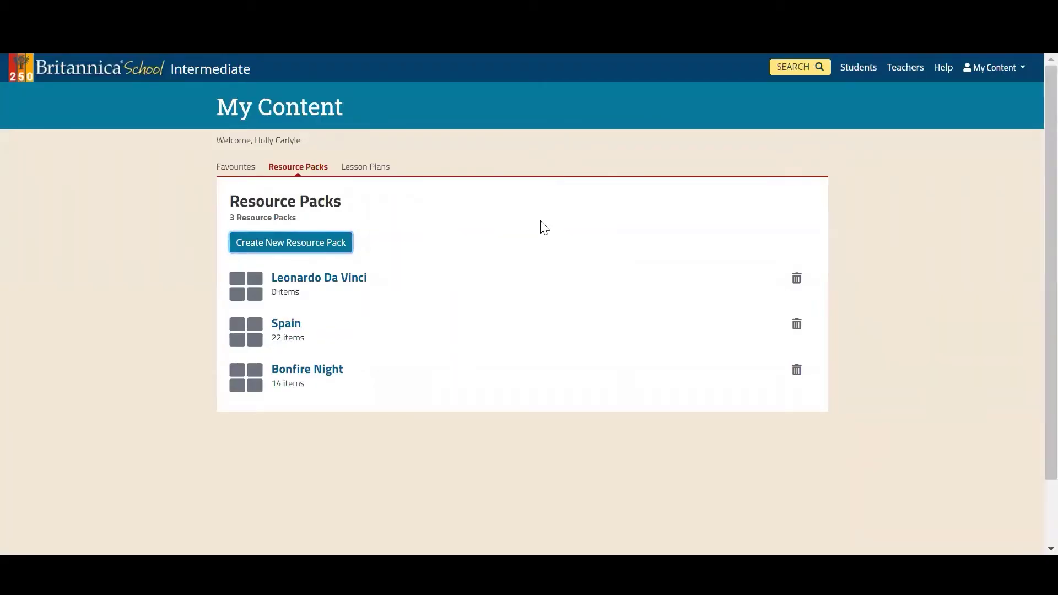
click(332, 287)
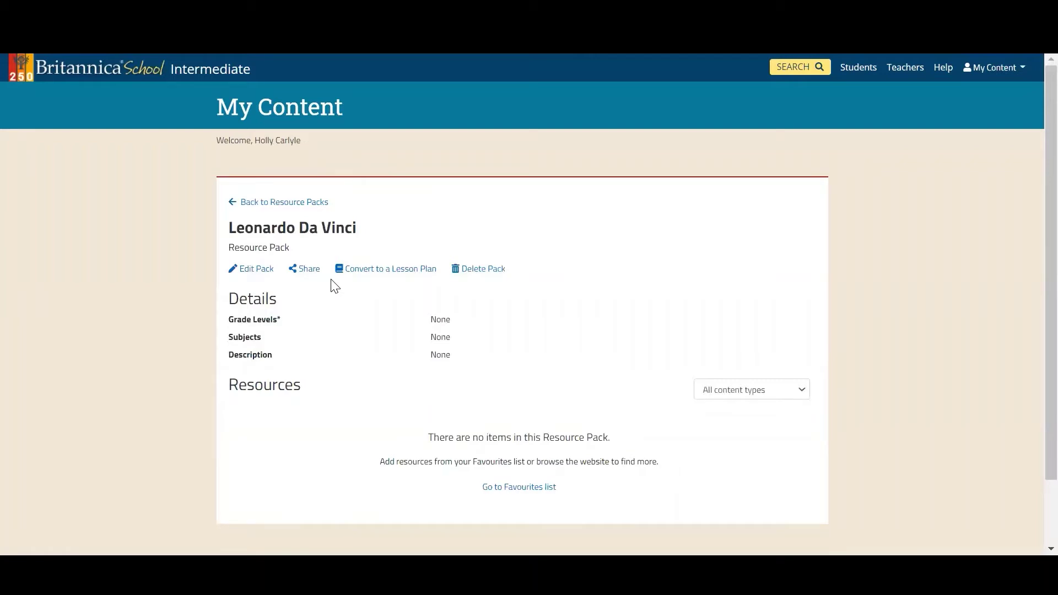
Edit the pack's grade range to 5-7, save it, and dismiss the Pack Creation notice.
click(255, 273)
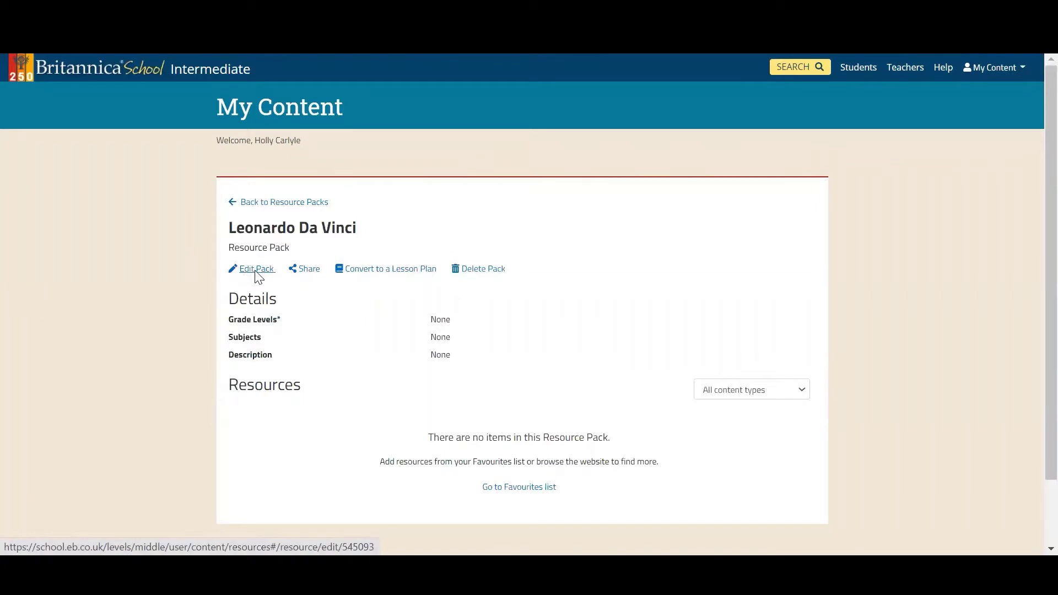
scroll(652, 305, down, 1)
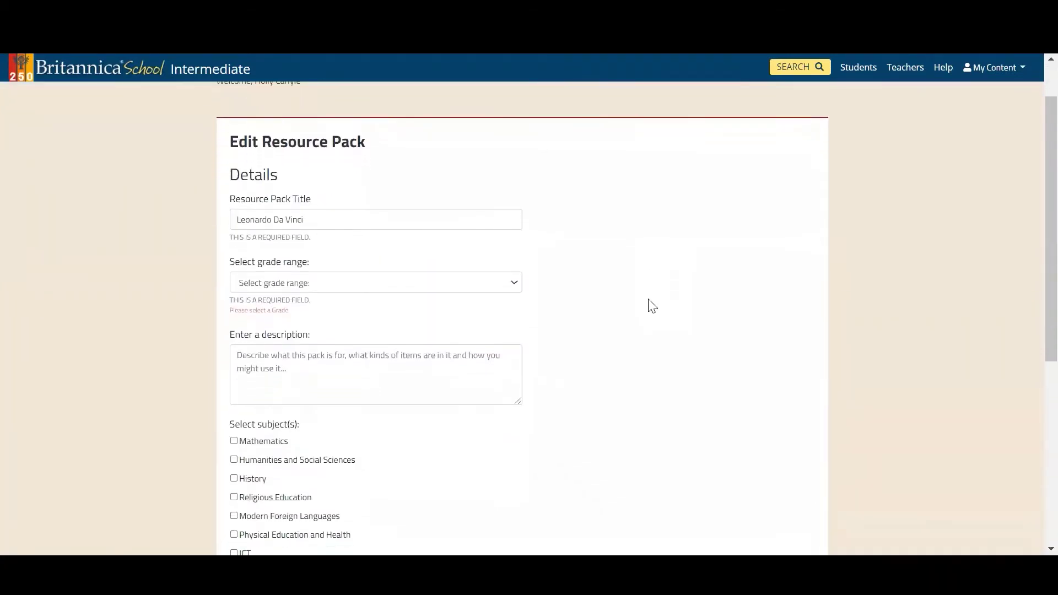
scroll(652, 306, down, 2)
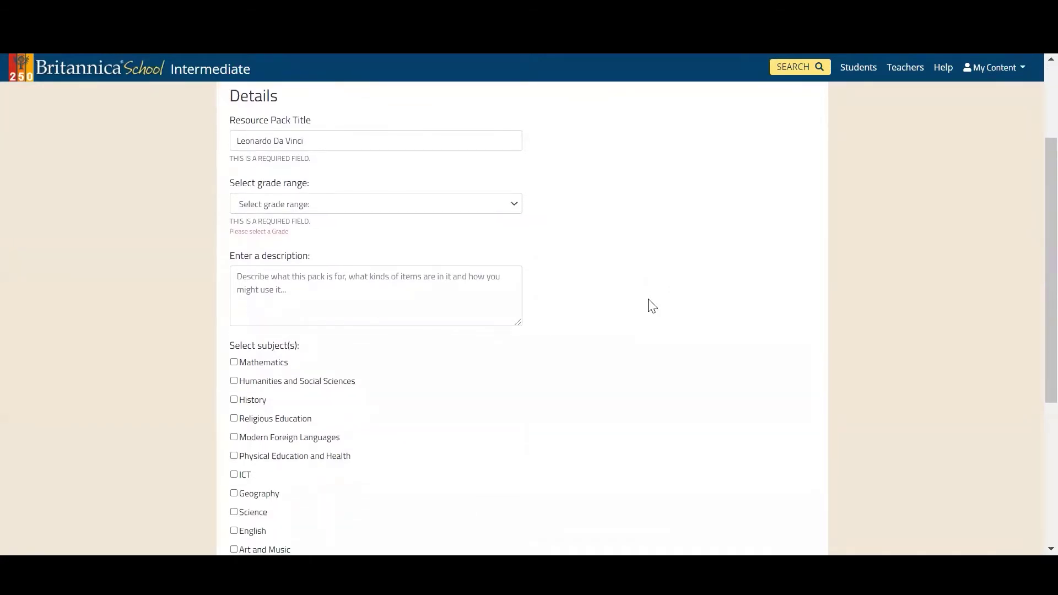
click(498, 204)
click(371, 248)
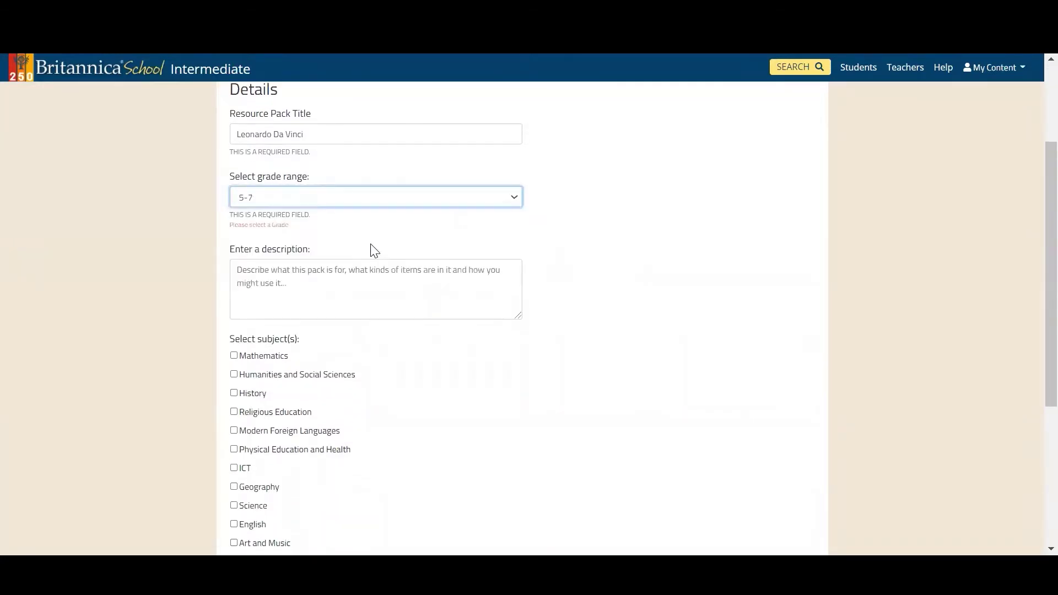
scroll(668, 293, down, 3)
scroll(672, 293, down, 2)
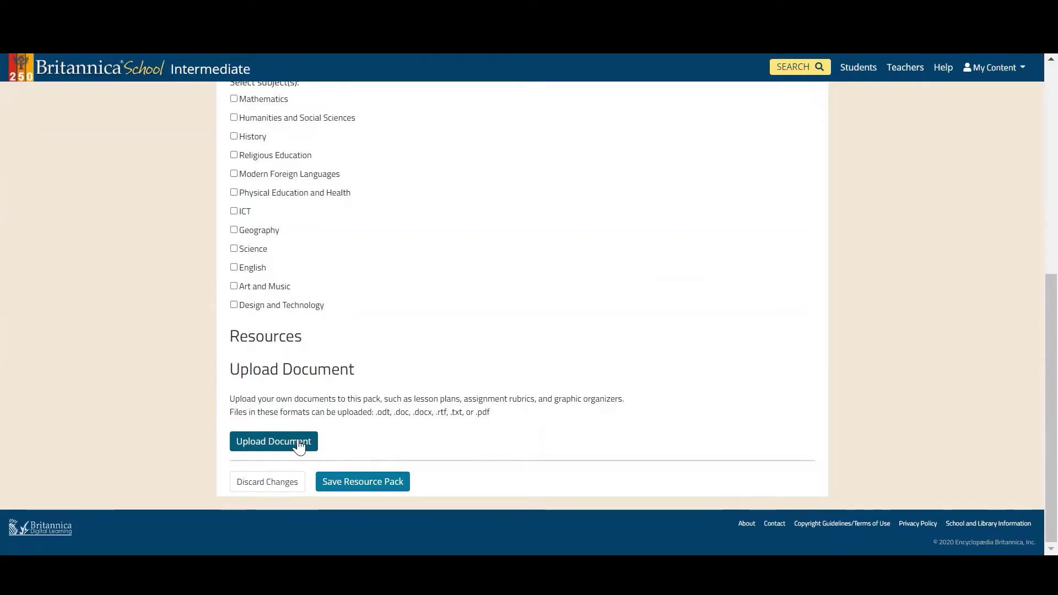
click(365, 483)
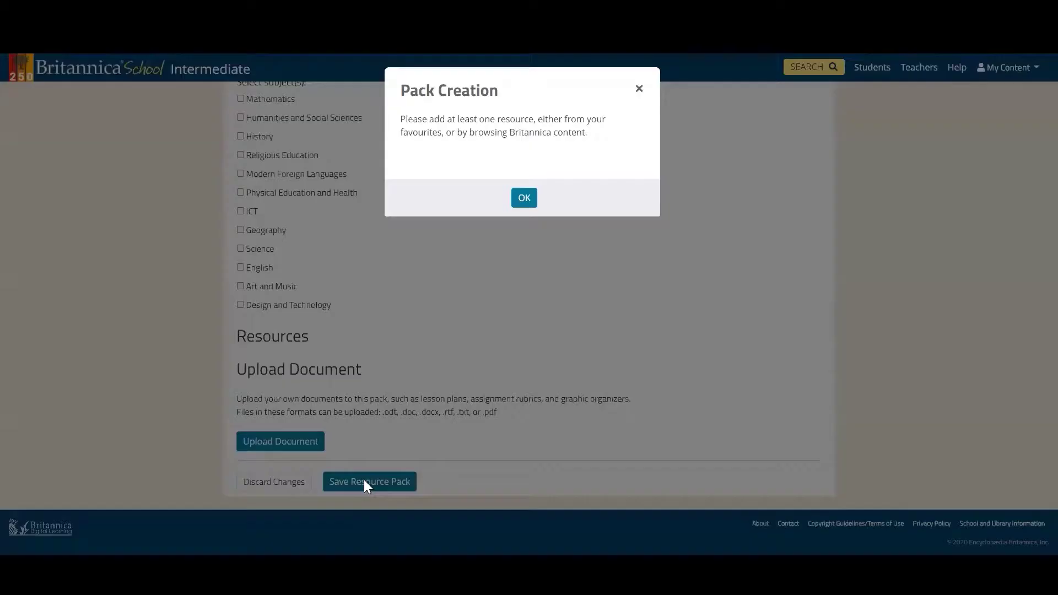
click(524, 197)
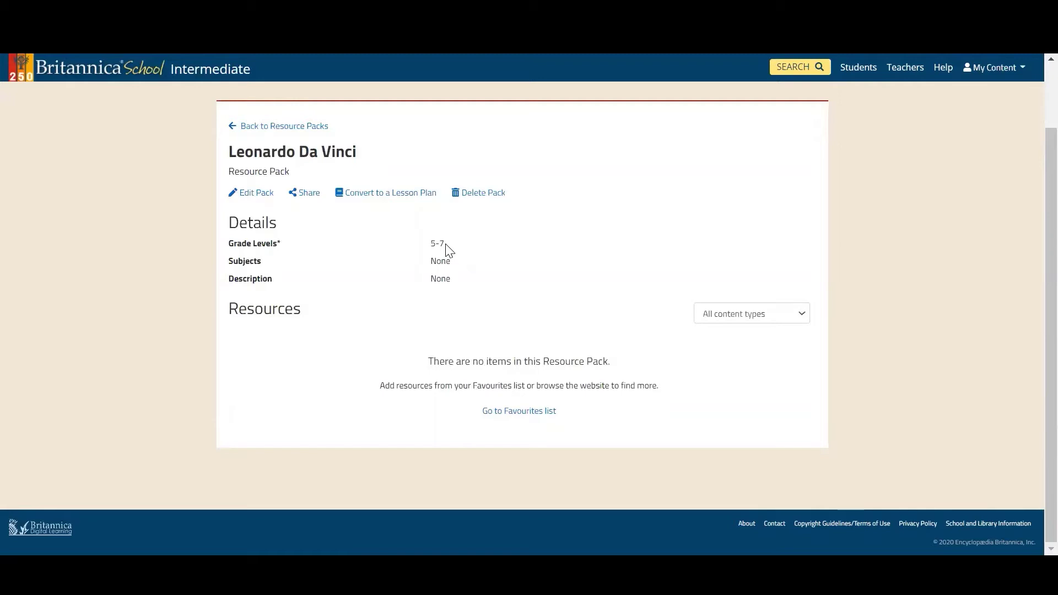
Search for 'Leonardo' and open the recommended Leonardo da Vinci article at reading level 2.
click(791, 66)
text(Leonardo)
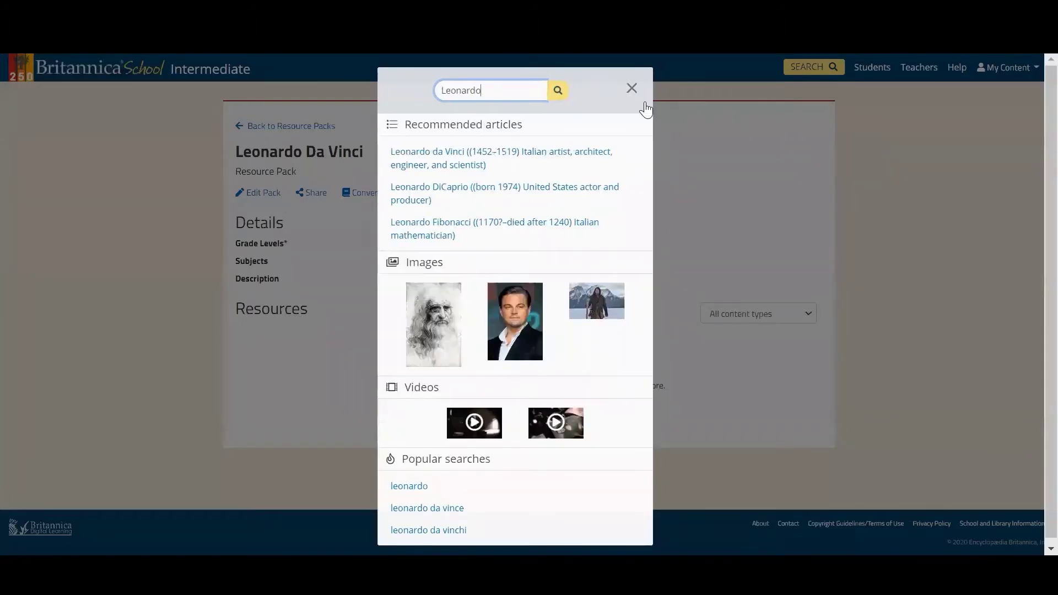
click(512, 158)
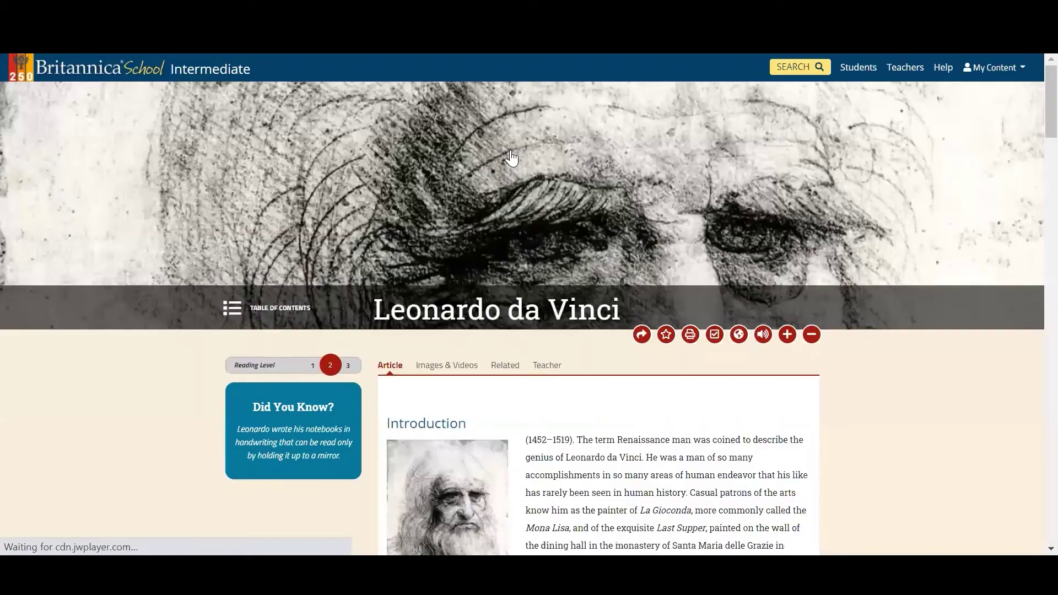
scroll(906, 261, down, 4)
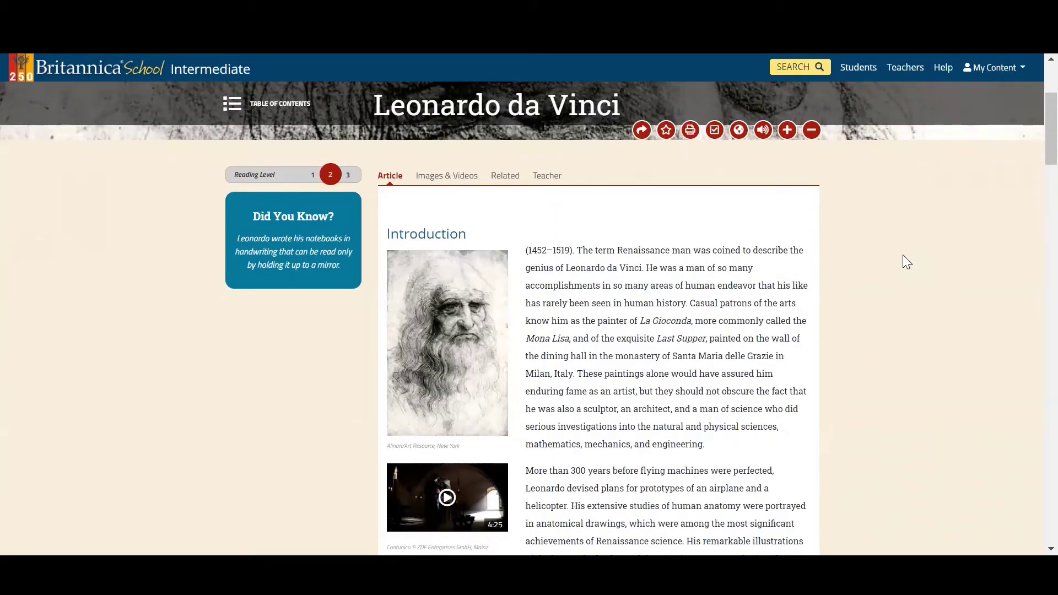
click(641, 133)
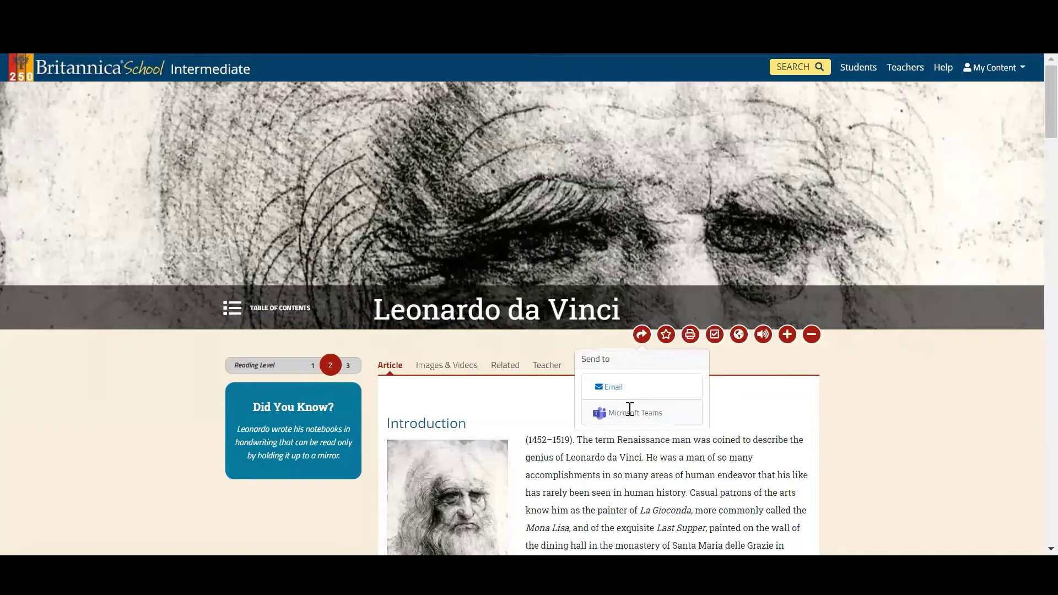
Favourite the article and add it to the existing 'Leonardo Da Vinci' resource pack.
click(745, 402)
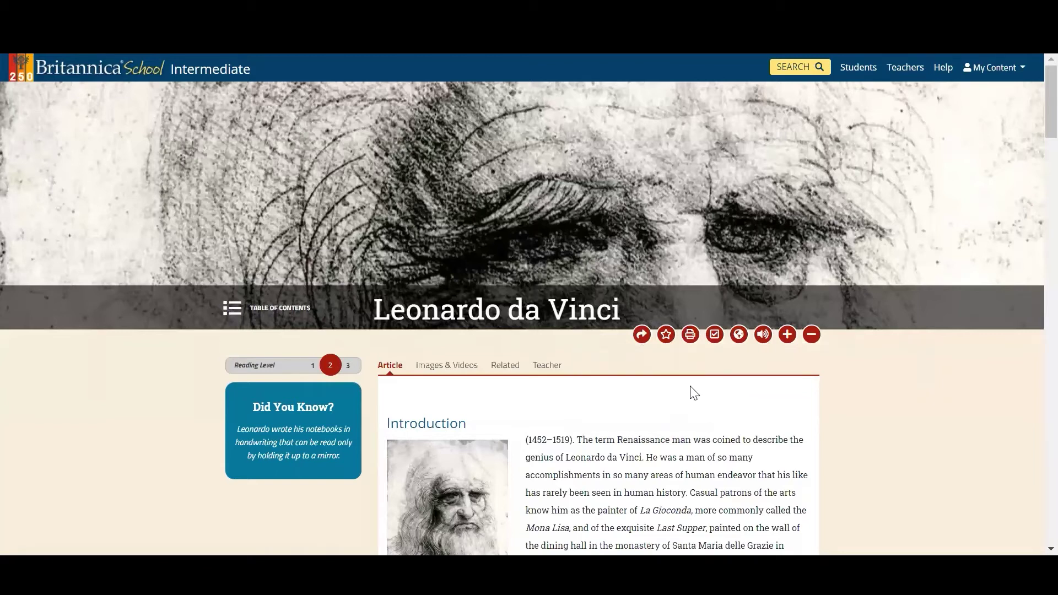
click(665, 335)
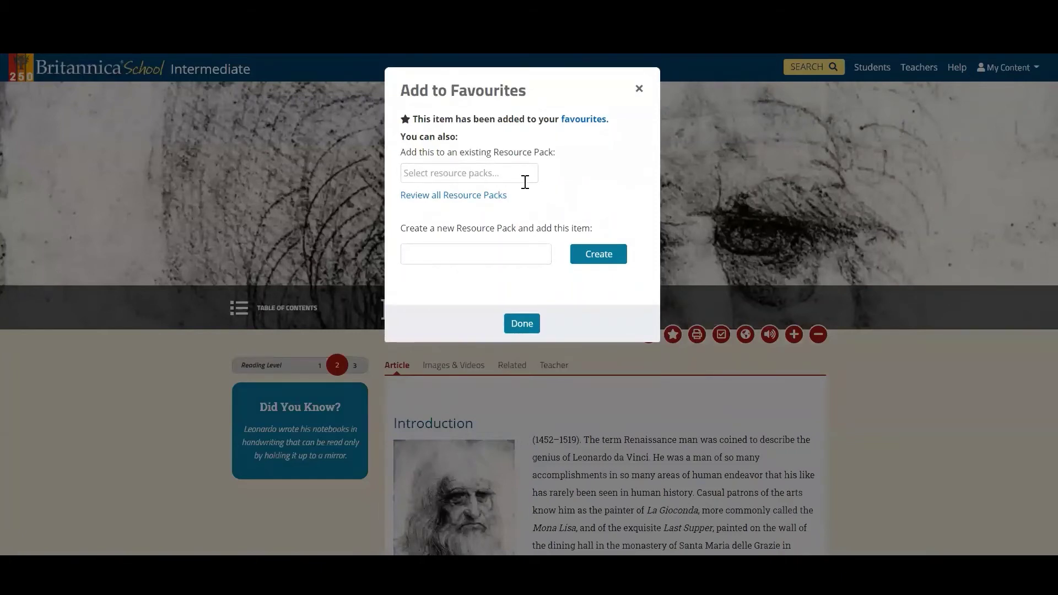
click(506, 175)
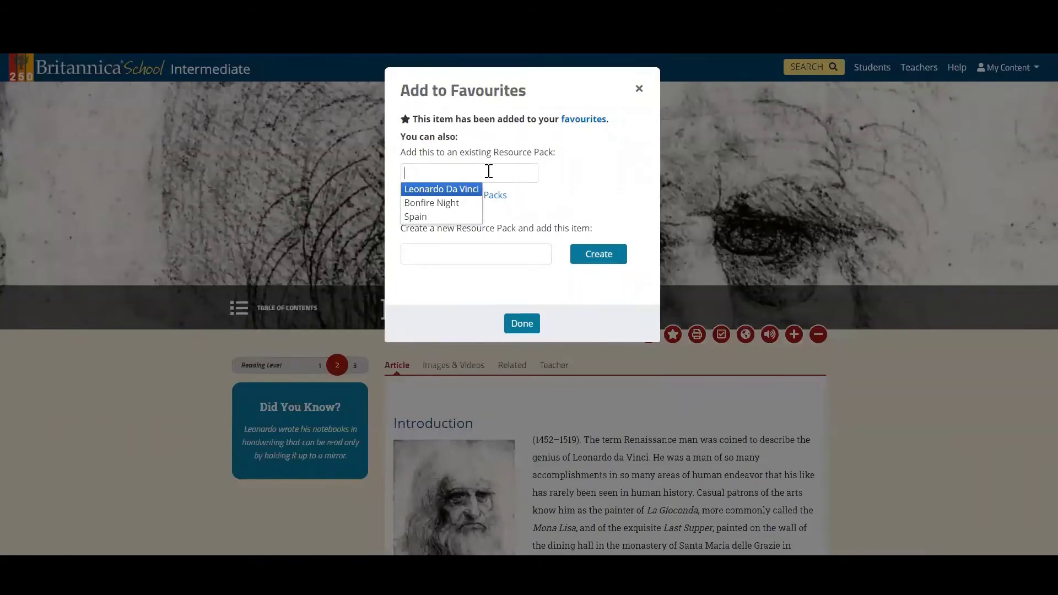
click(459, 190)
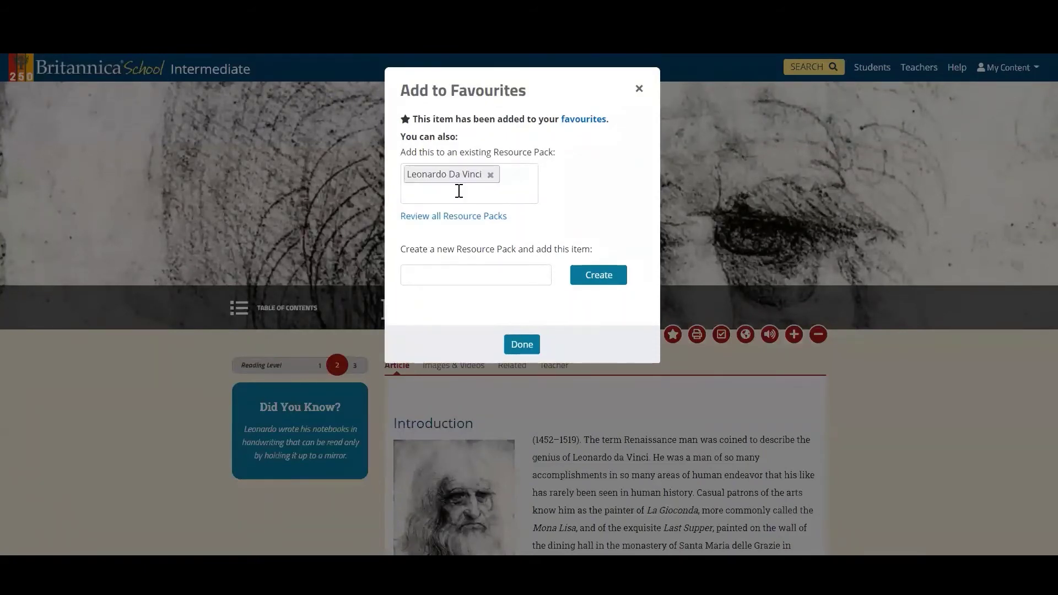
click(521, 345)
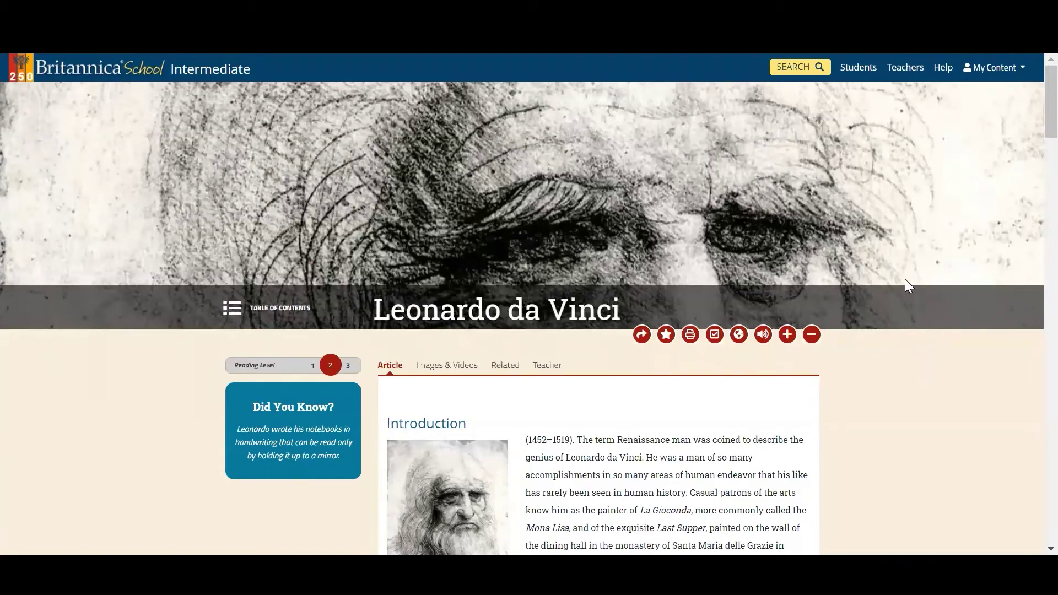
Go to My Content's Resource Packs and open the Leonardo Da Vinci pack, showing its one article.
click(1002, 68)
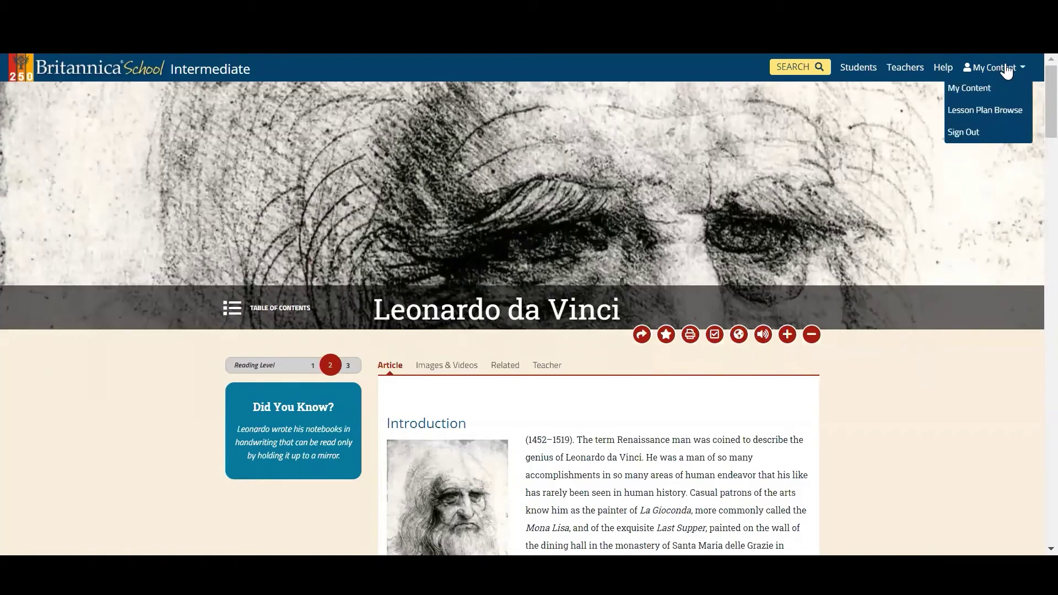
click(982, 87)
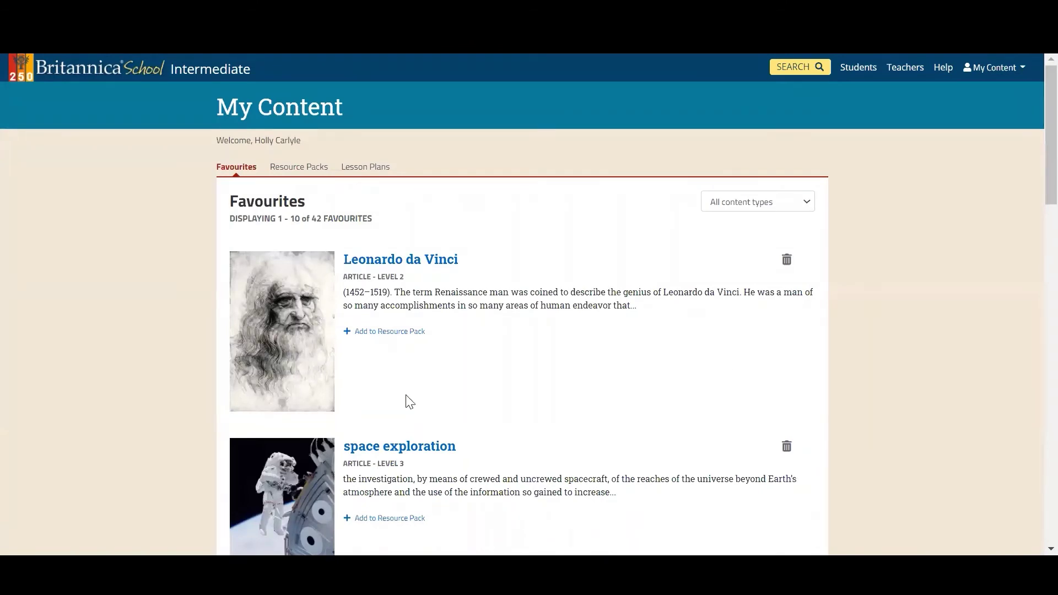
click(311, 173)
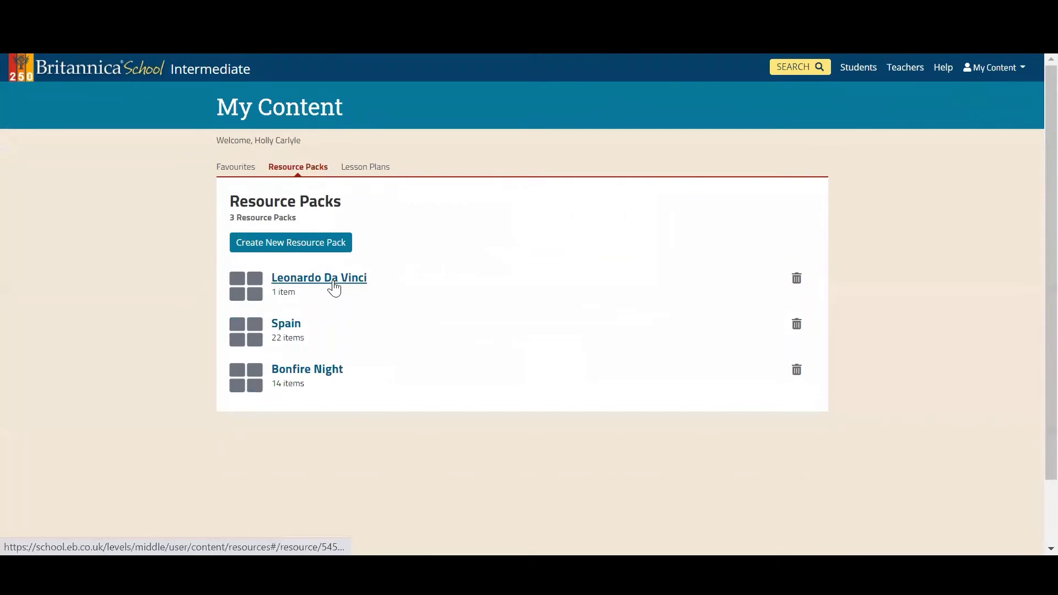
click(333, 283)
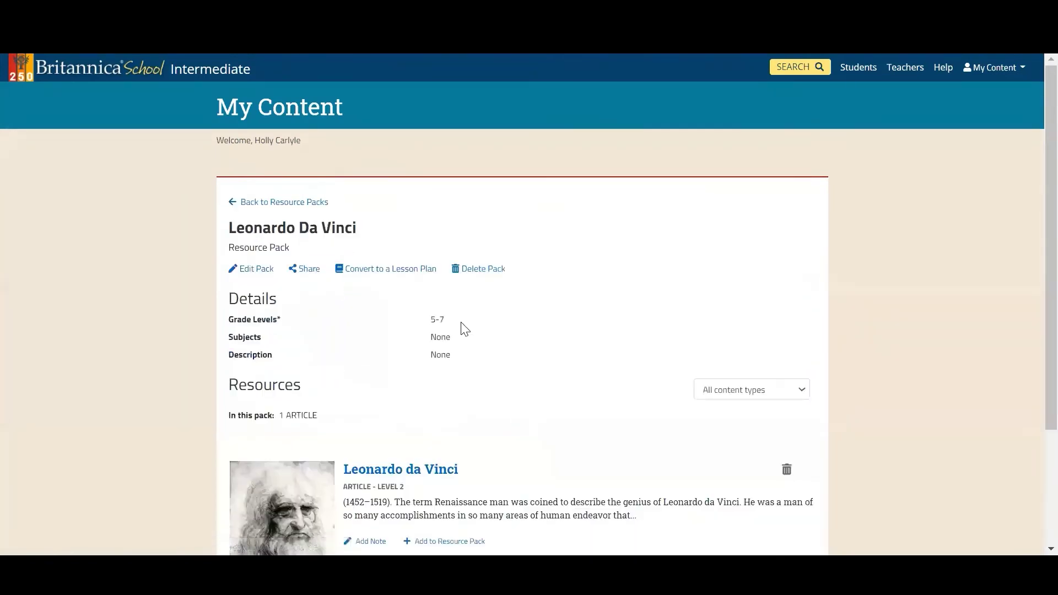
scroll(549, 334, down, 1)
scroll(552, 335, down, 1)
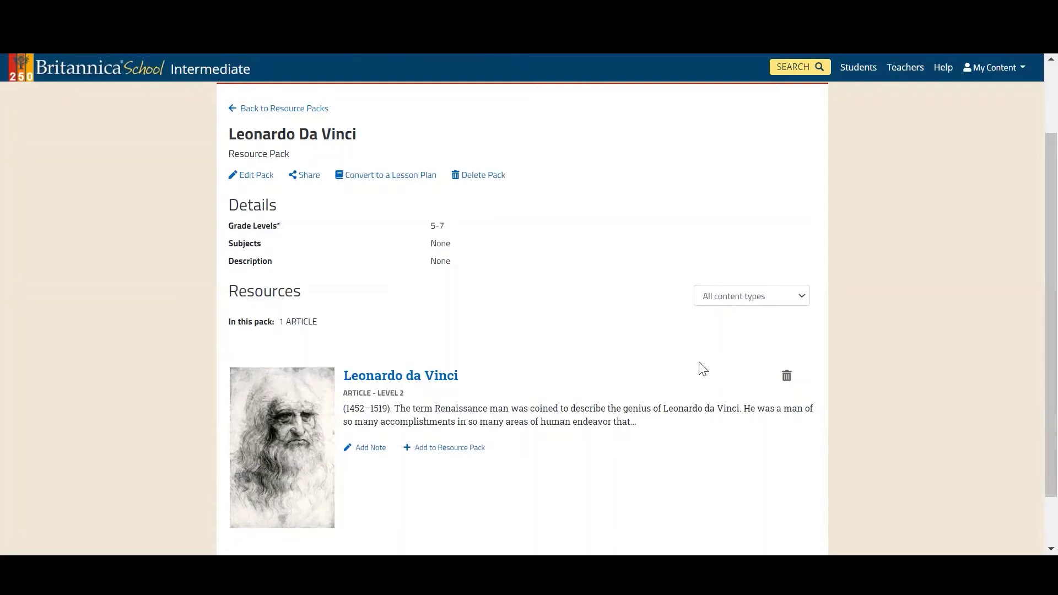
Open the Edit Resource Pack form and scroll down to the Upload Document section.
click(263, 181)
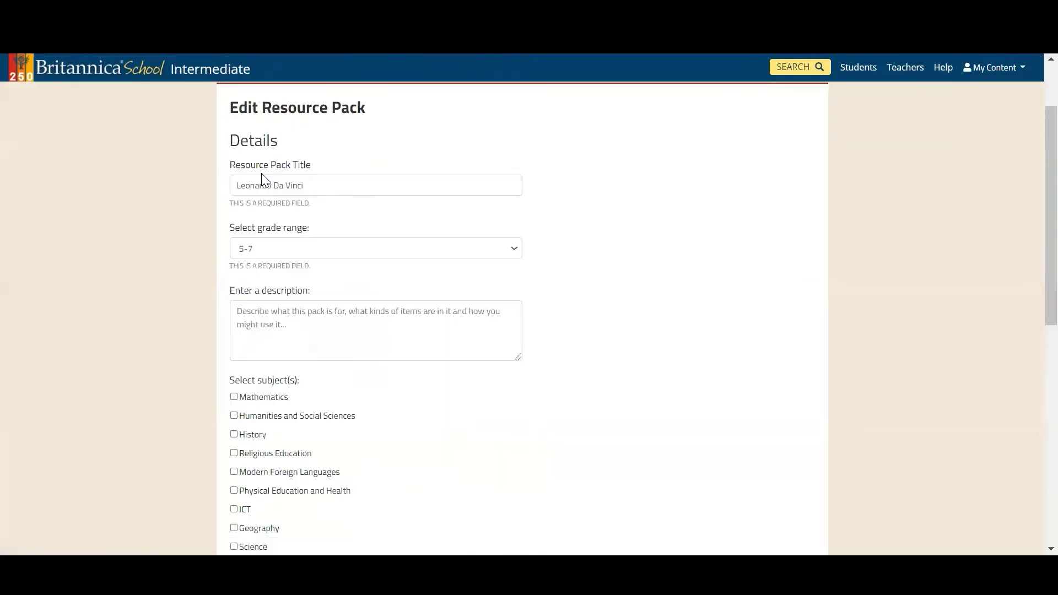
scroll(649, 333, down, 5)
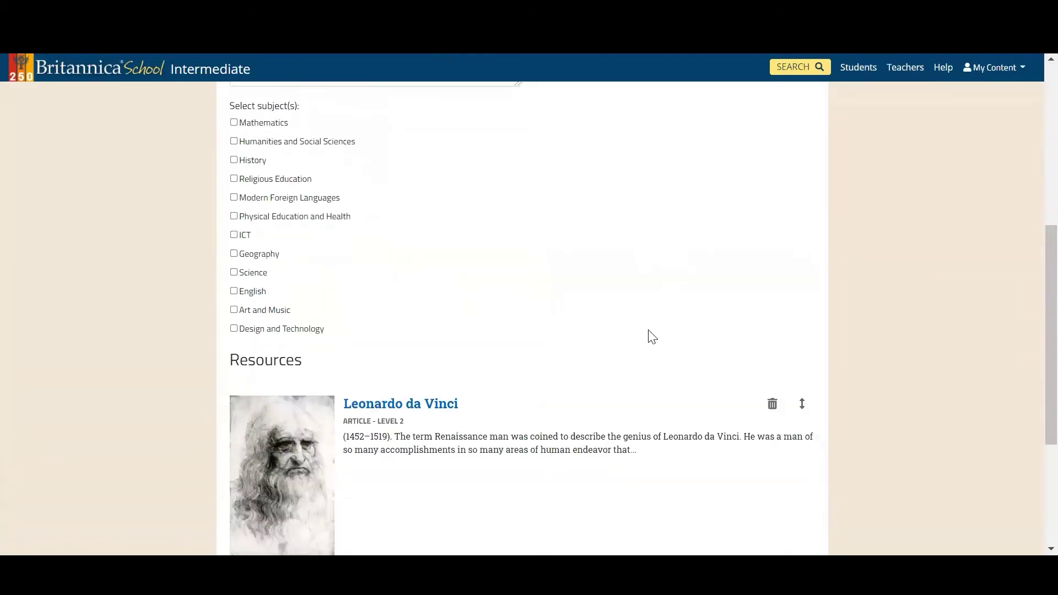
scroll(650, 335, down, 4)
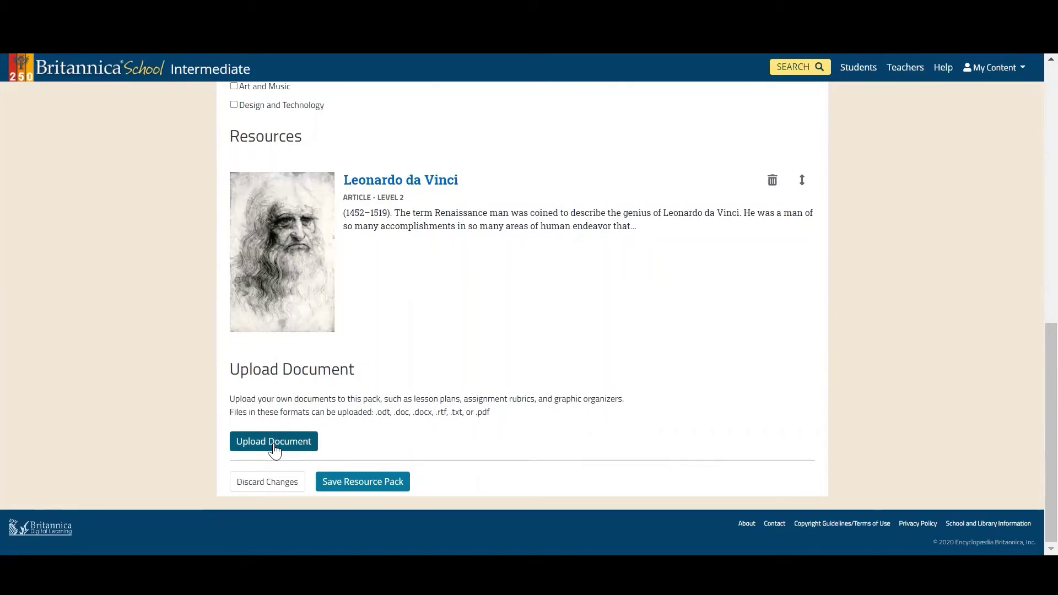
Upload Fact_File_Worksheet.docx with the rights certification ticked, then save the pack.
click(274, 448)
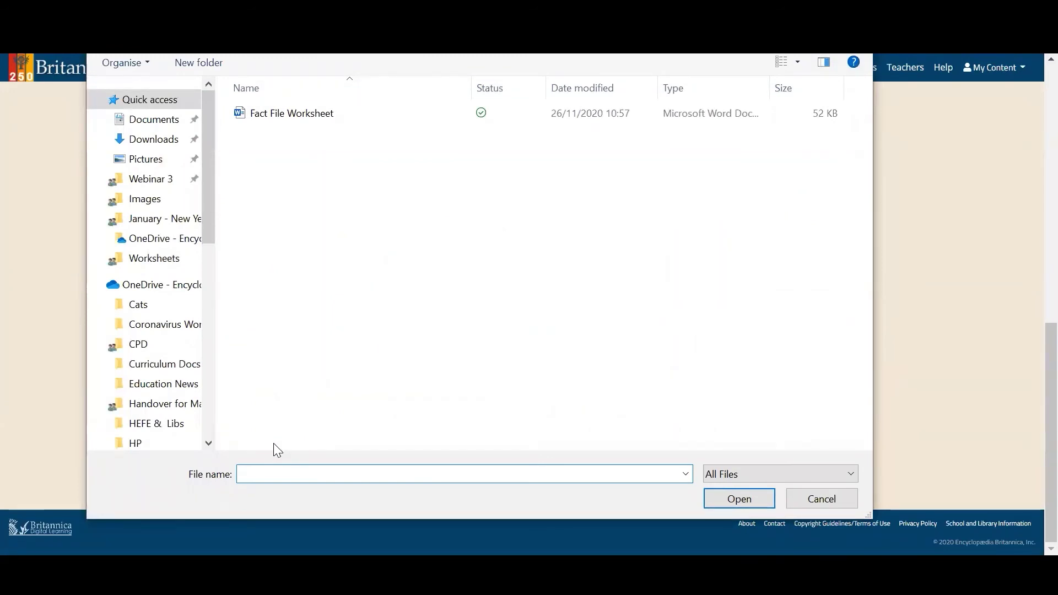
double_click(288, 114)
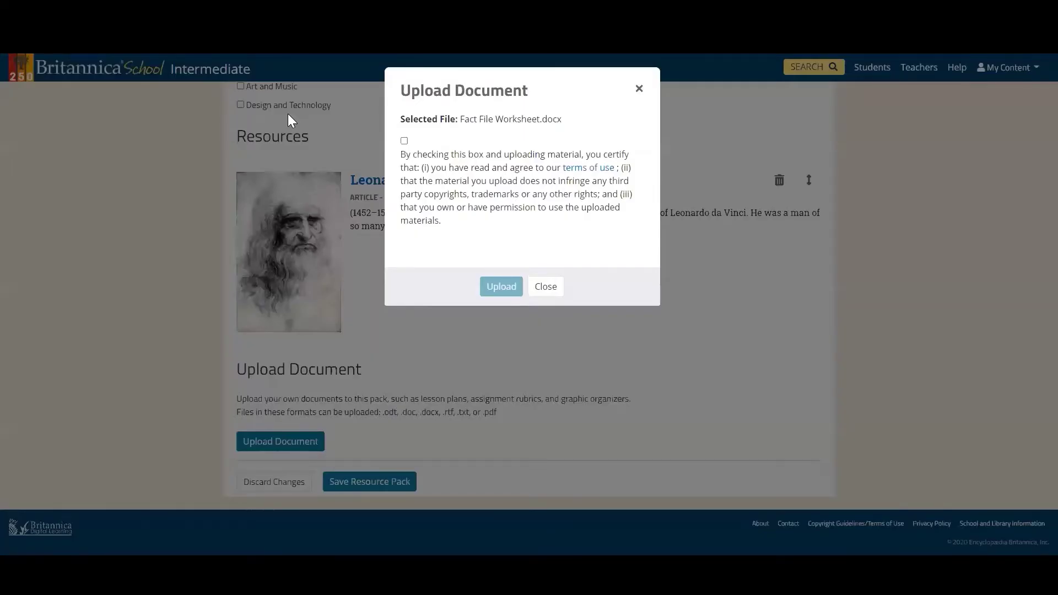
click(404, 141)
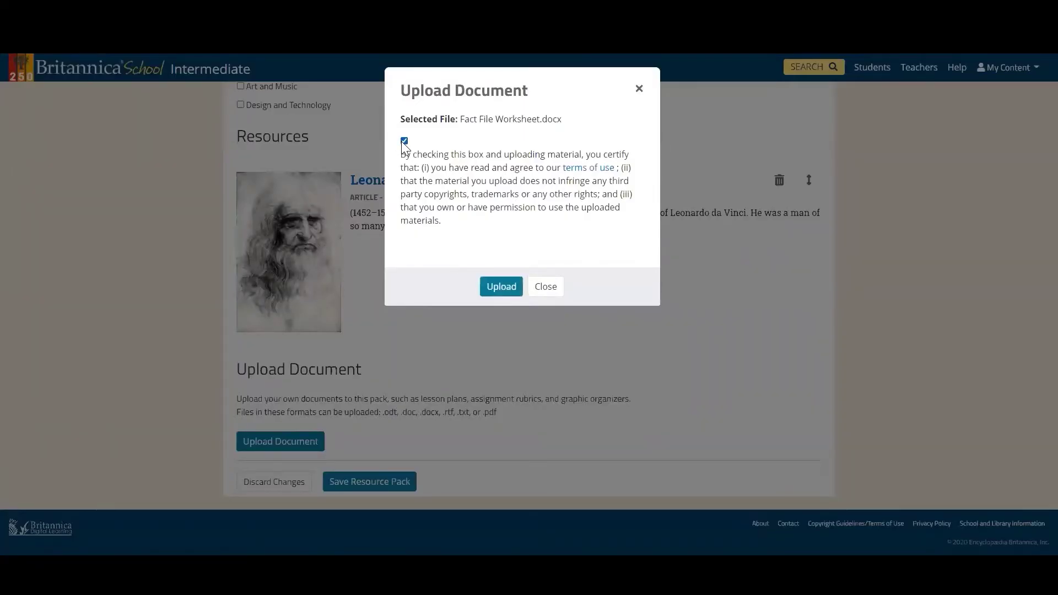
click(500, 288)
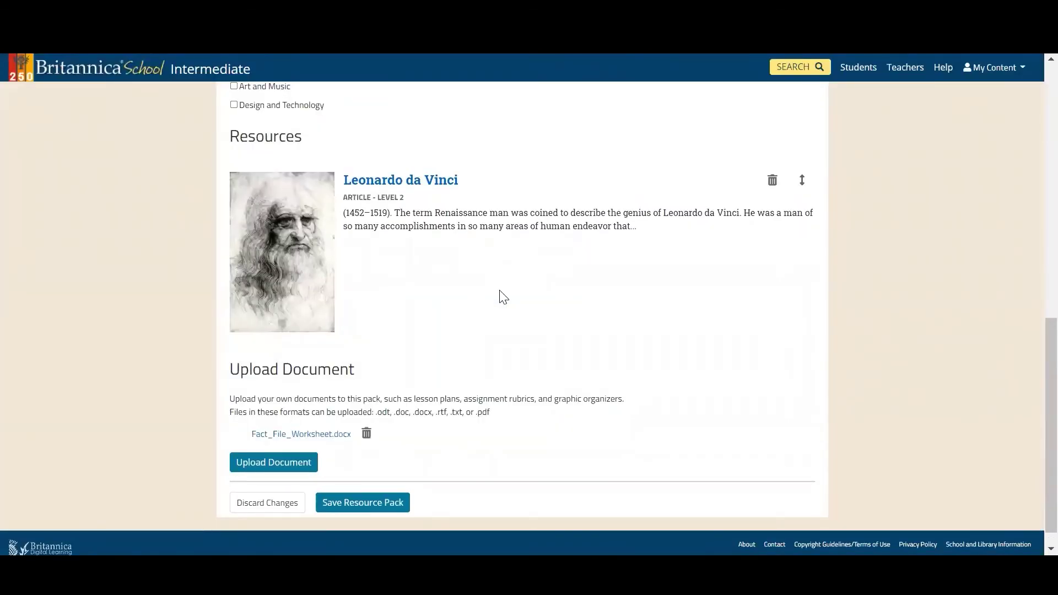
click(367, 504)
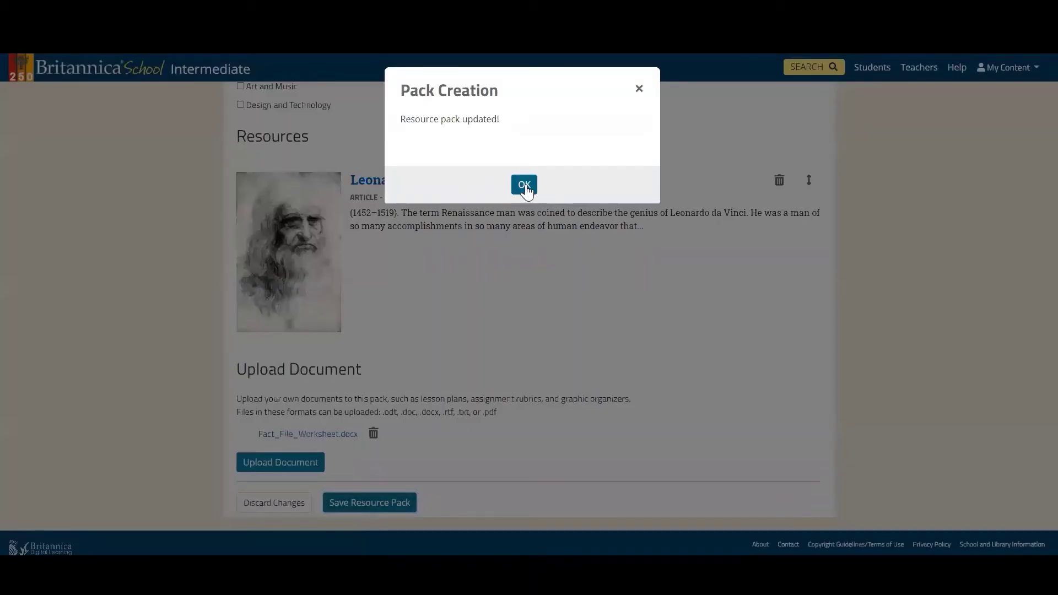
click(524, 185)
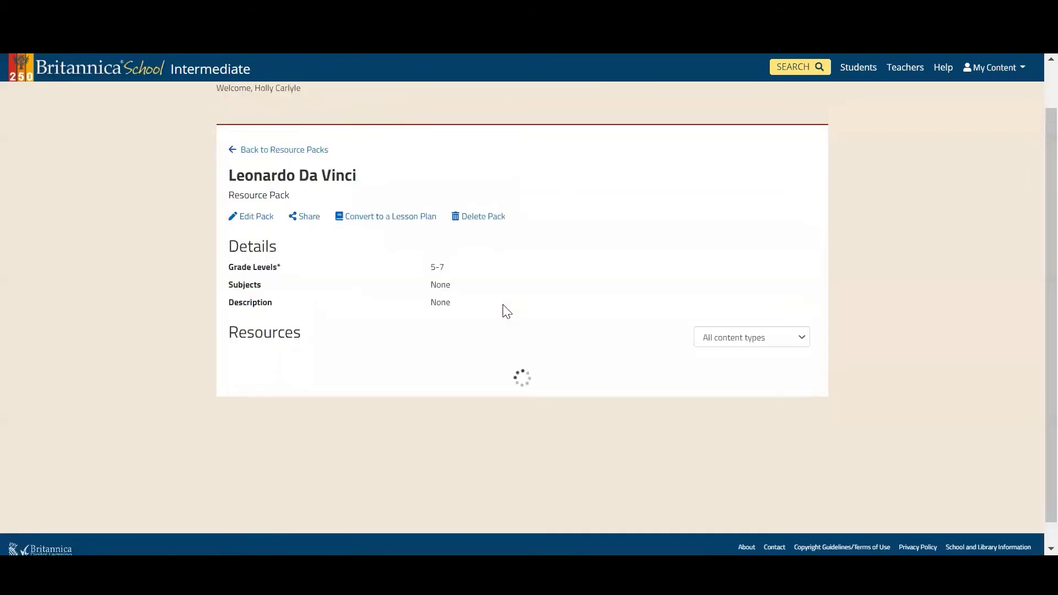
scroll(473, 357, down, 3)
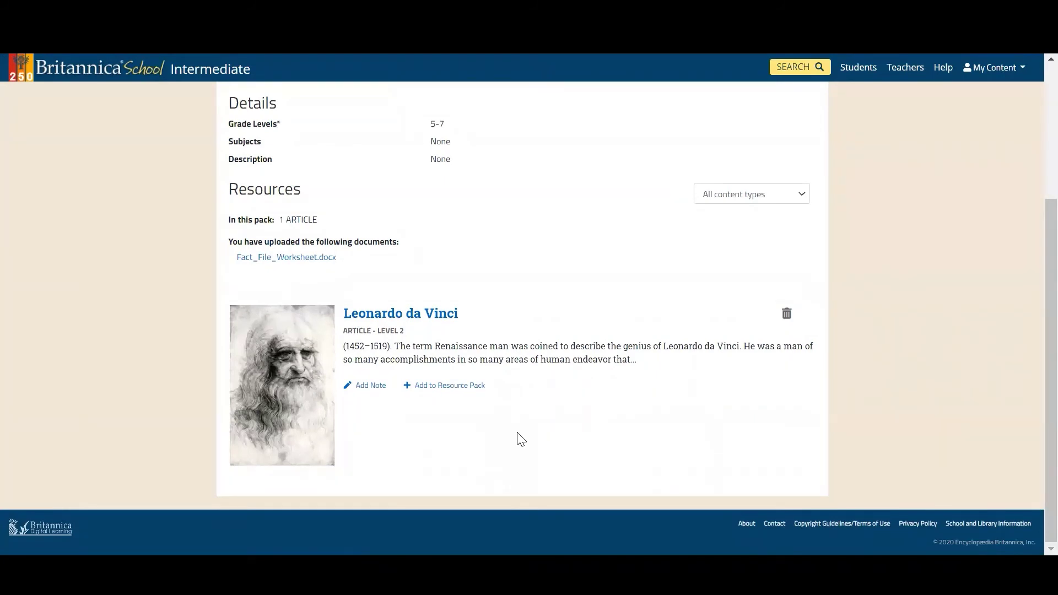
Save a note on the article telling Grade 7s to summarise it in 5 bullet points by week's end.
click(367, 386)
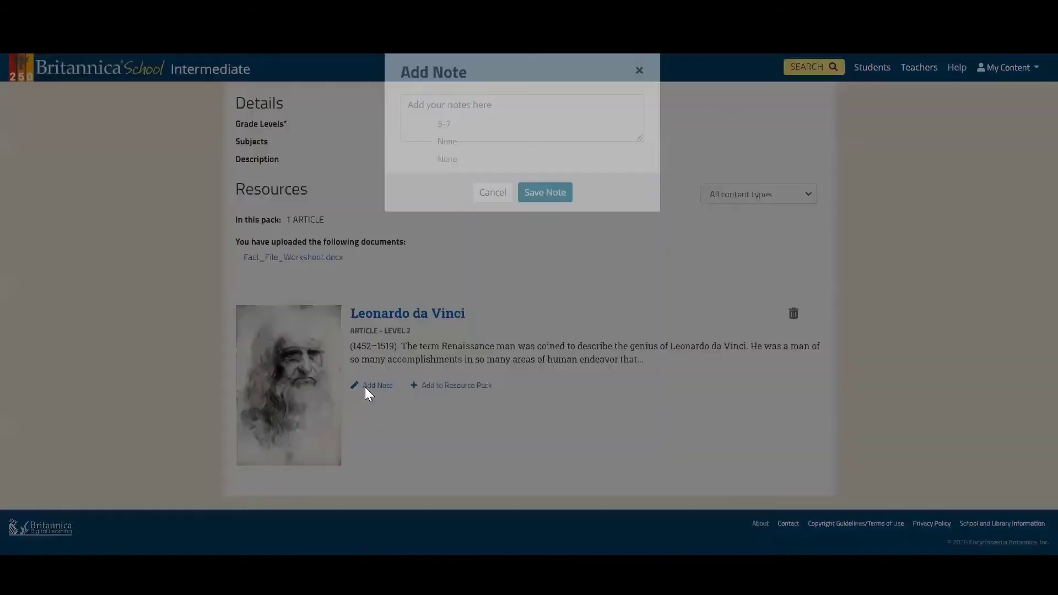
click(495, 120)
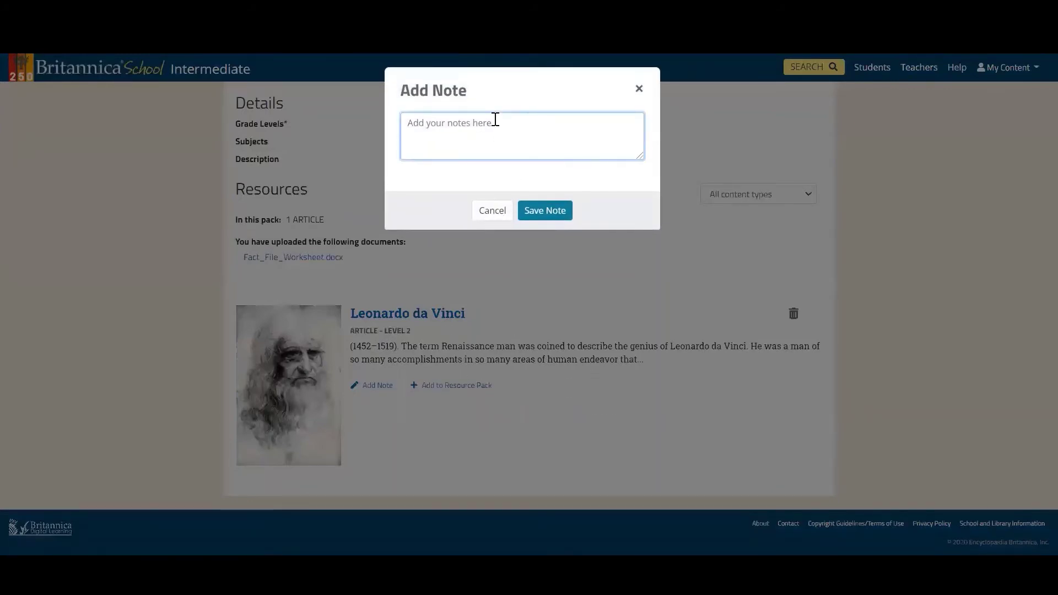
text(Teach this to your Grade 7s by th)
text(e end )
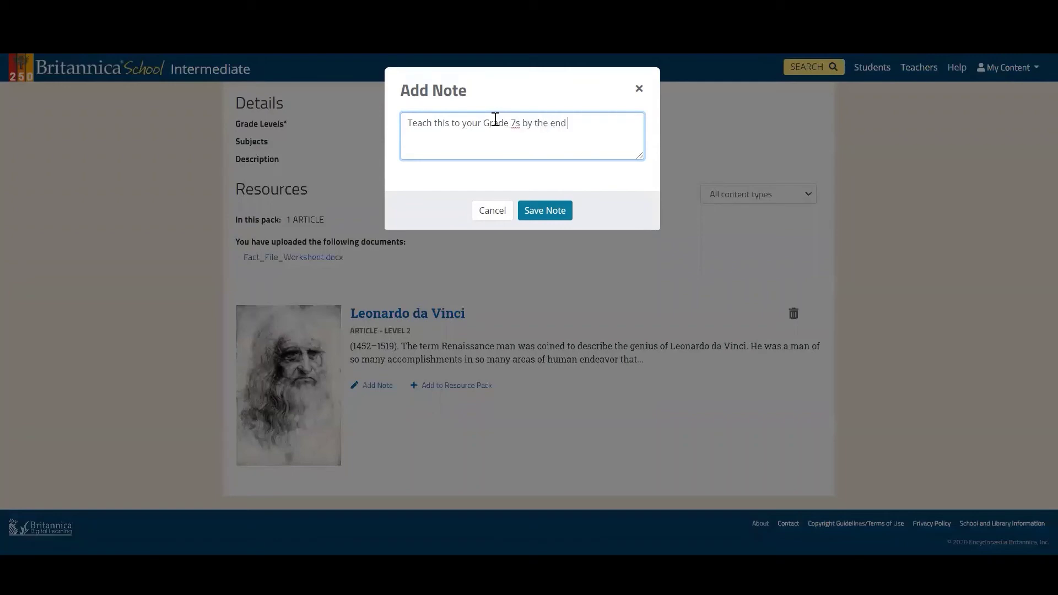
text(of the week.)
text(Summarise t)
text(his)
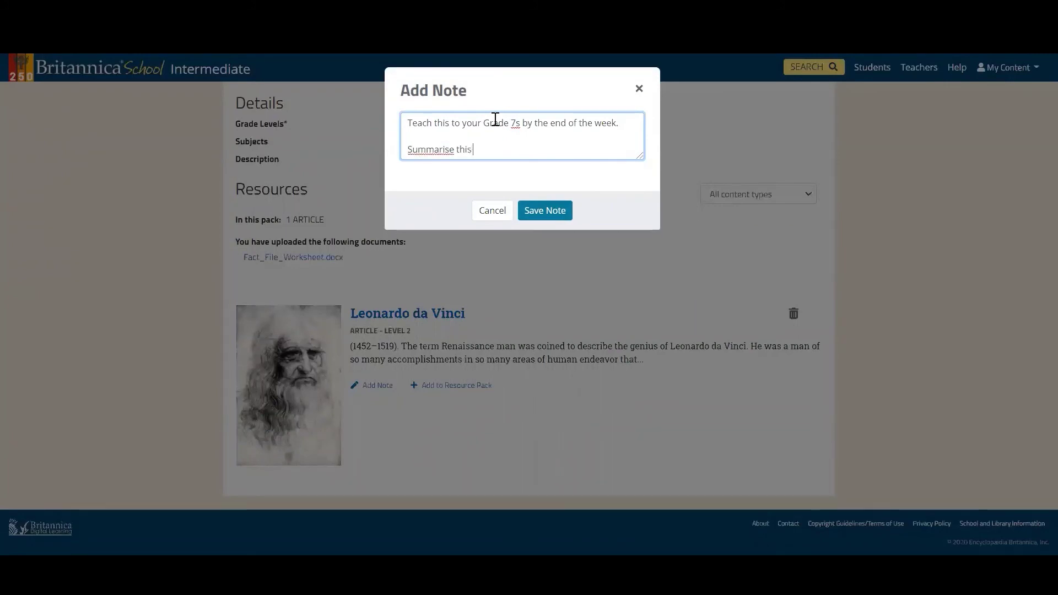
text( article in 5 bullet points.)
click(553, 212)
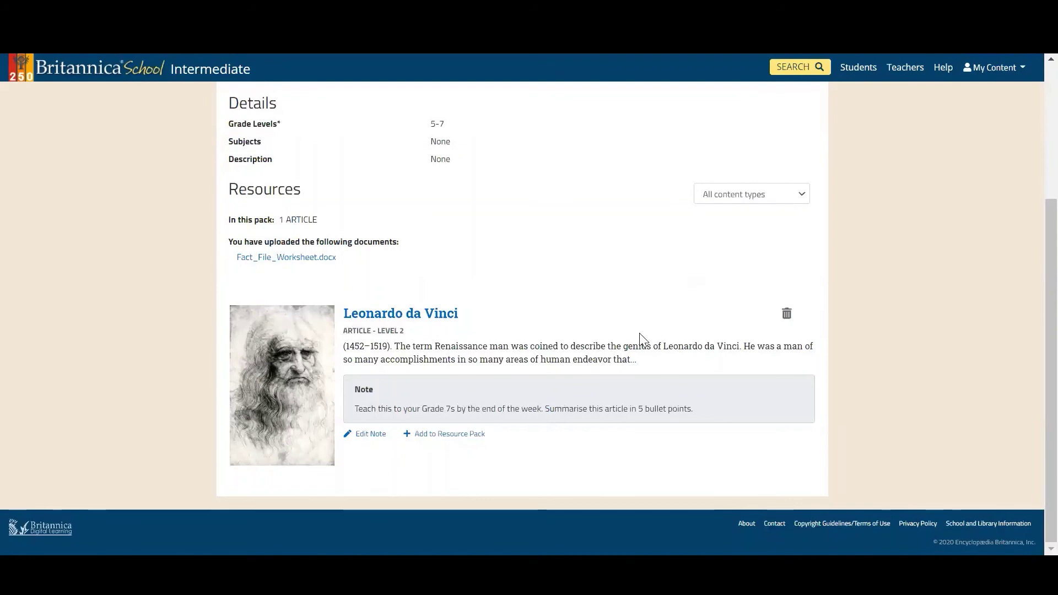
scroll(638, 339, up, 1)
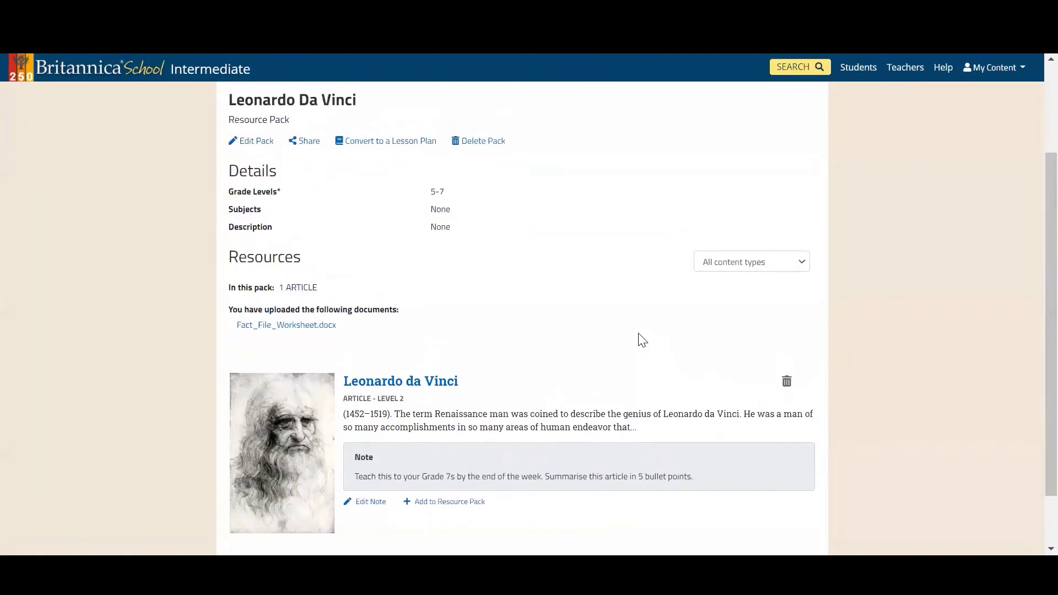
Bring up the pack's Share options and try Copy Link, then close its window.
click(311, 144)
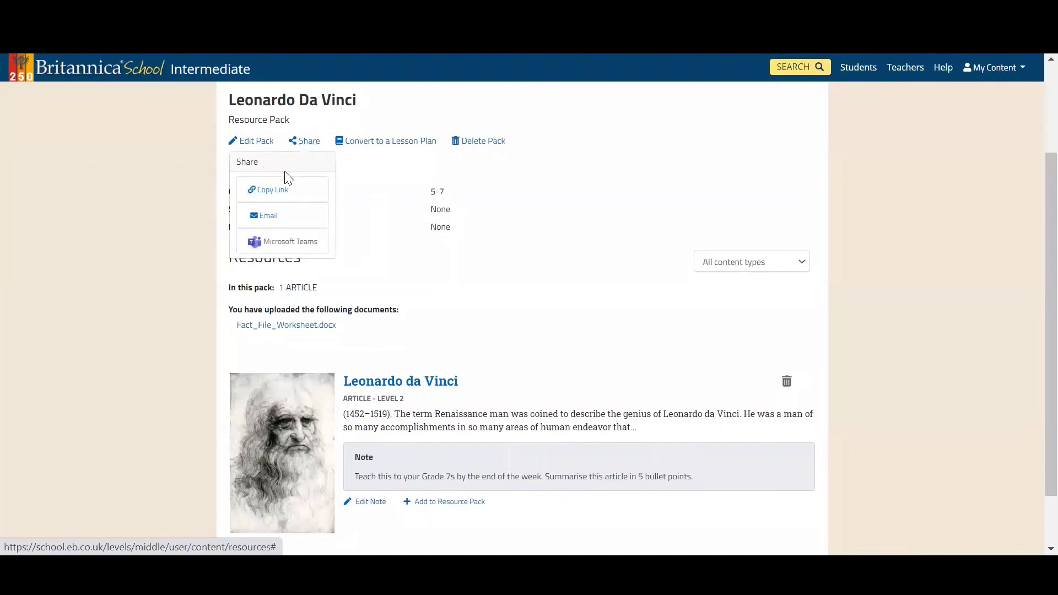
click(278, 191)
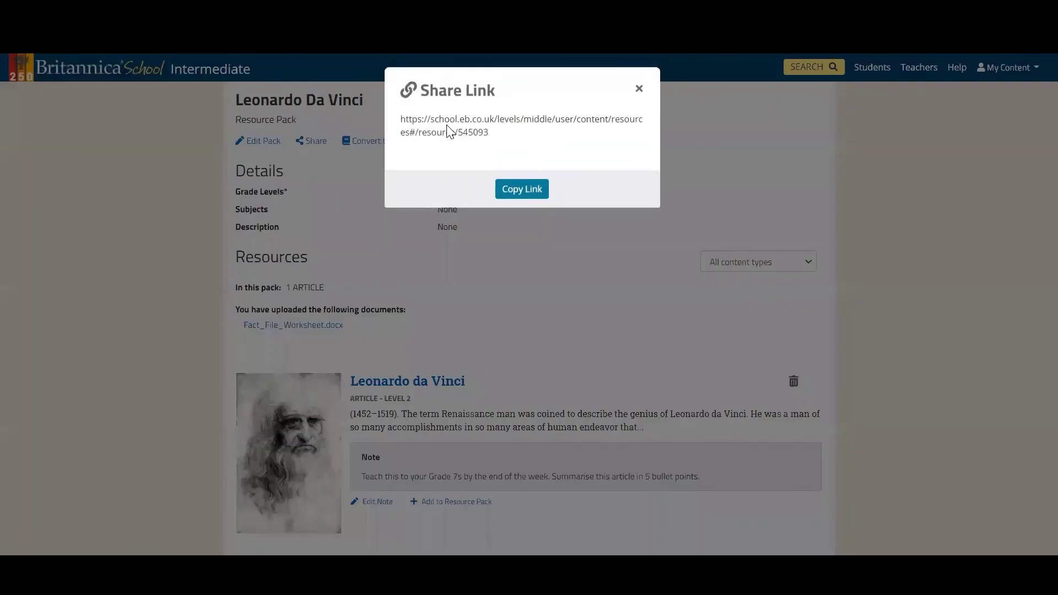
click(639, 89)
Try sharing the pack by Email, close that window, and reopen the Share options.
click(307, 144)
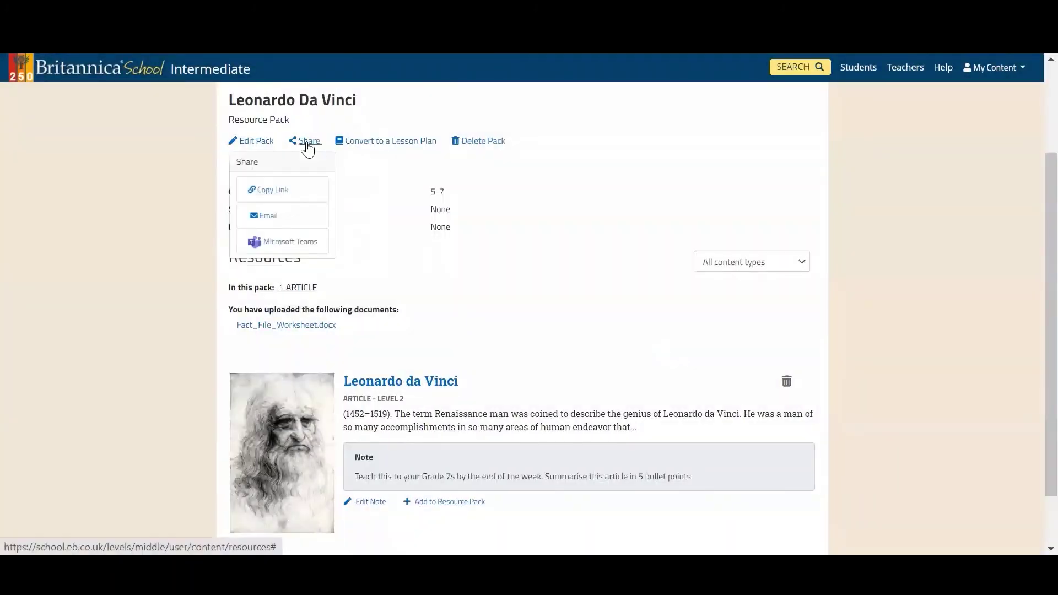
click(278, 223)
click(427, 147)
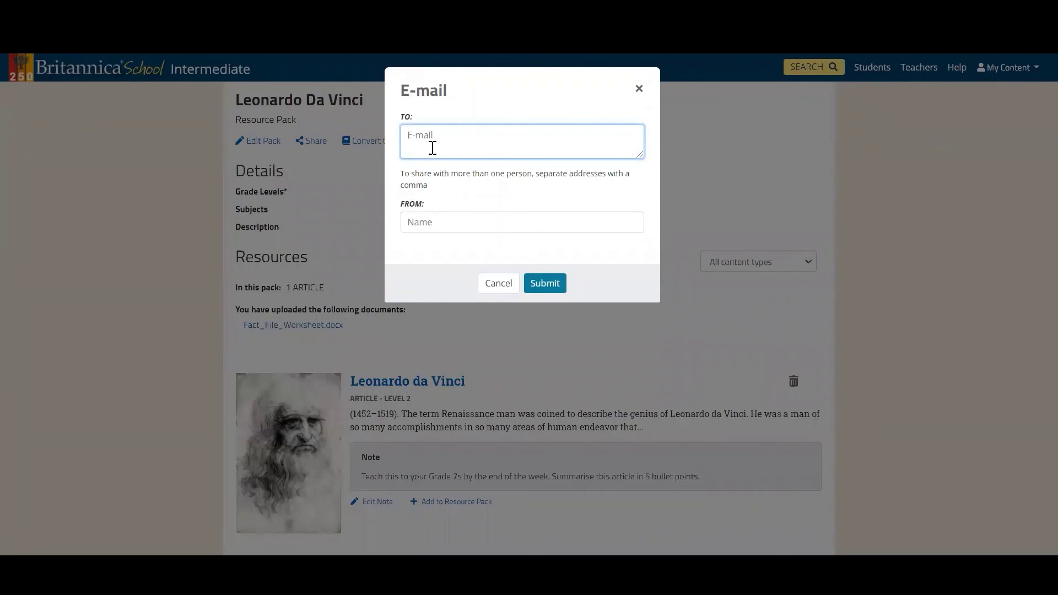
click(640, 91)
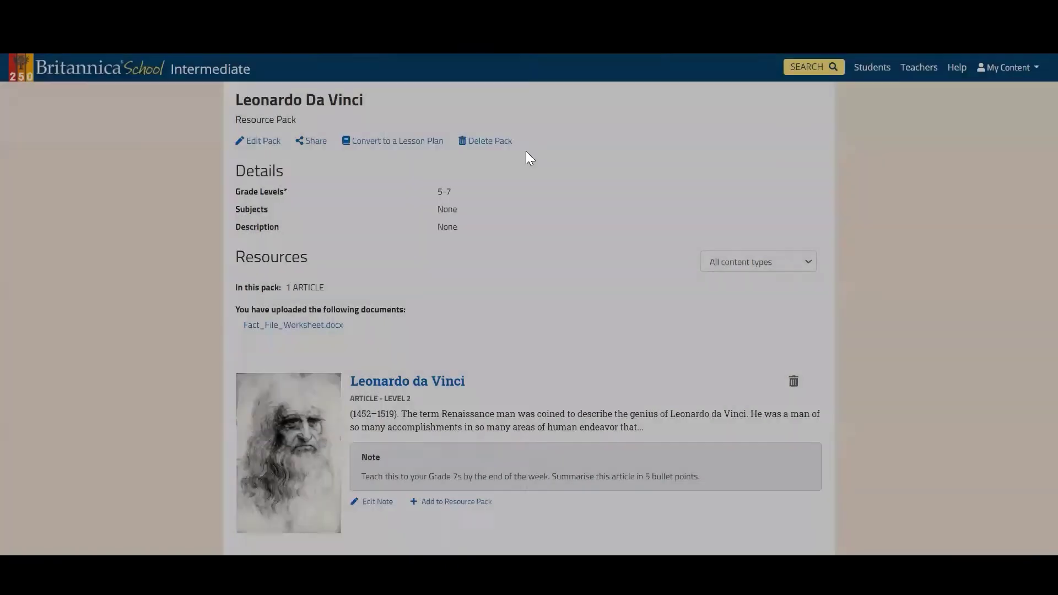
click(306, 143)
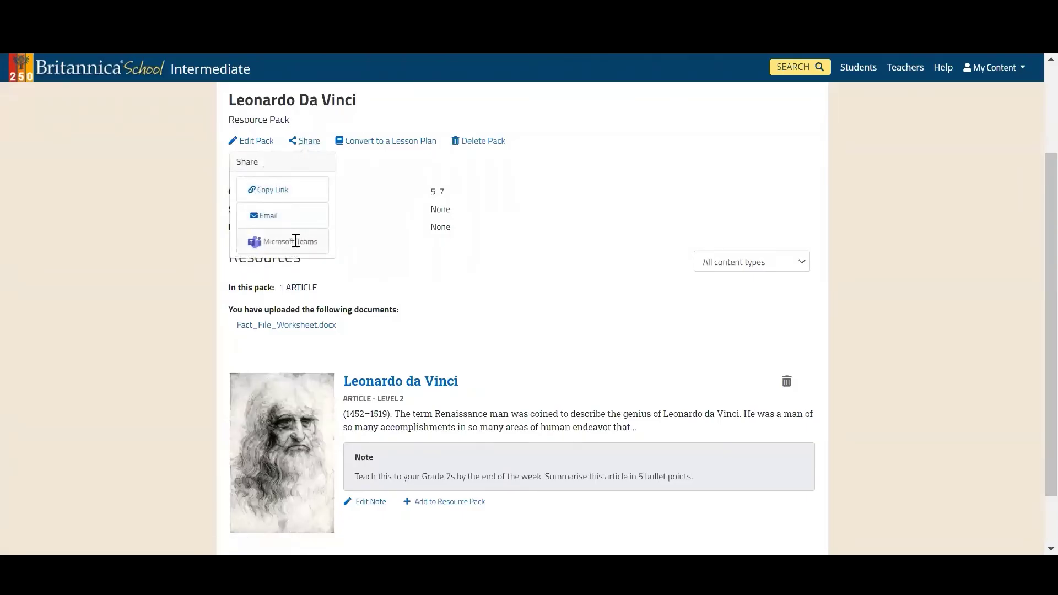